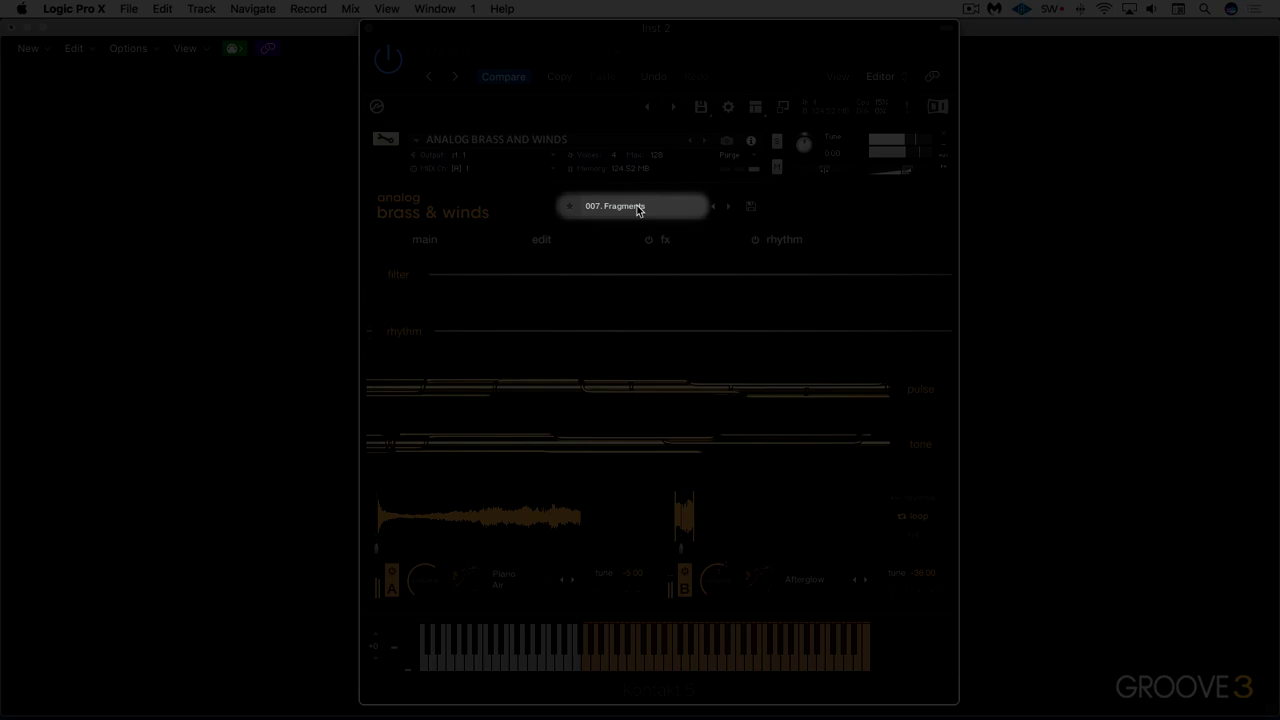
Audition Brass Short, Brass Sustain, Muted Brass Sustain, Winds Short and Winds Fall, then reload 007. Fragments
left_click(638, 208)
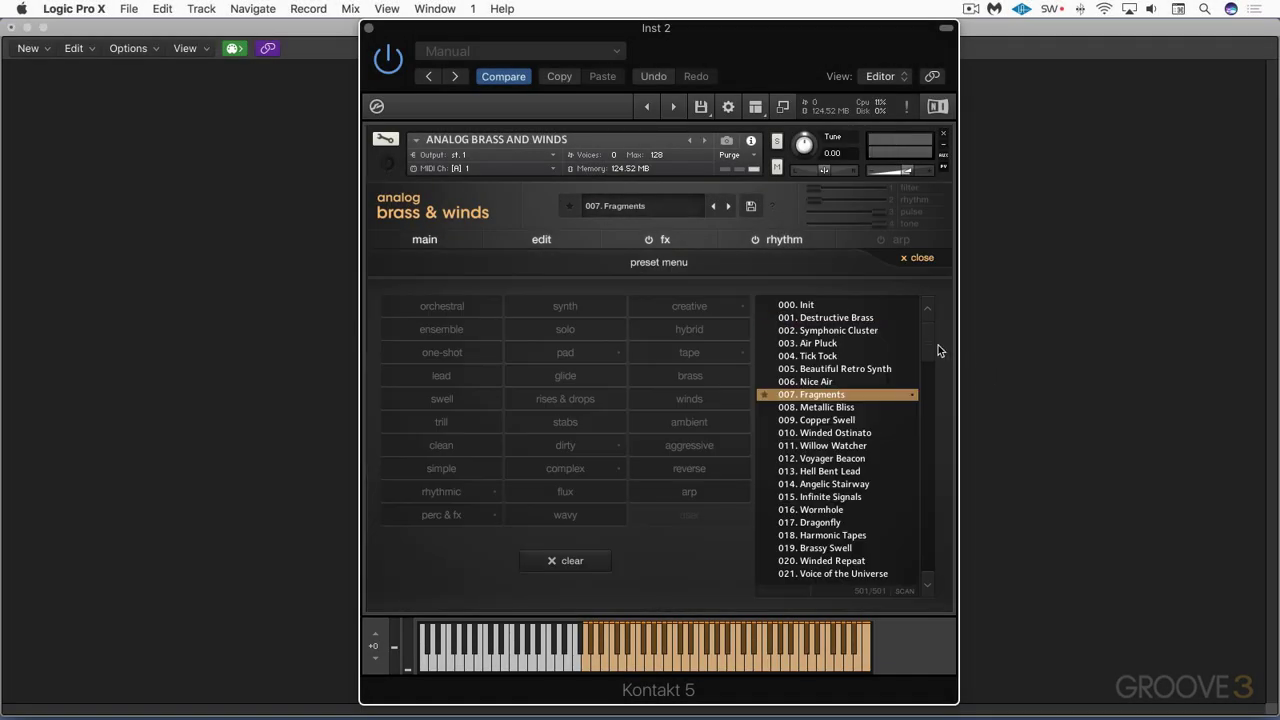
left_click_drag(923, 345, 910, 582)
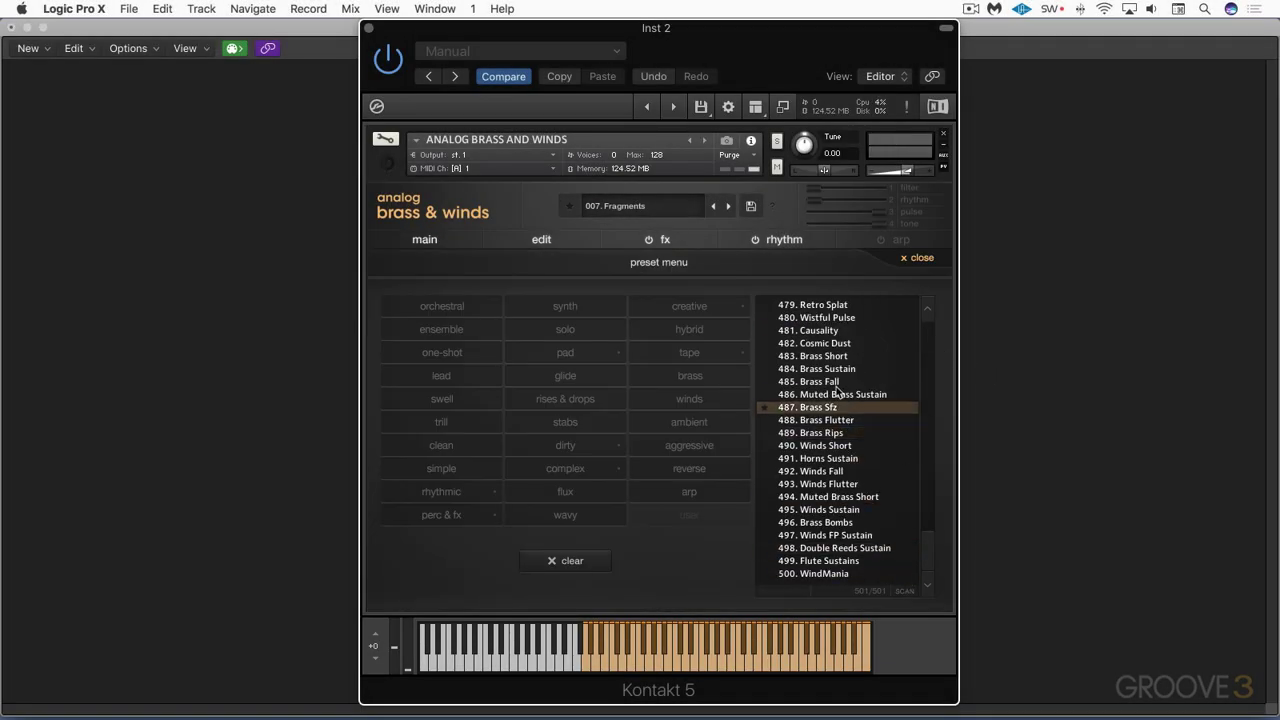
left_click(821, 357)
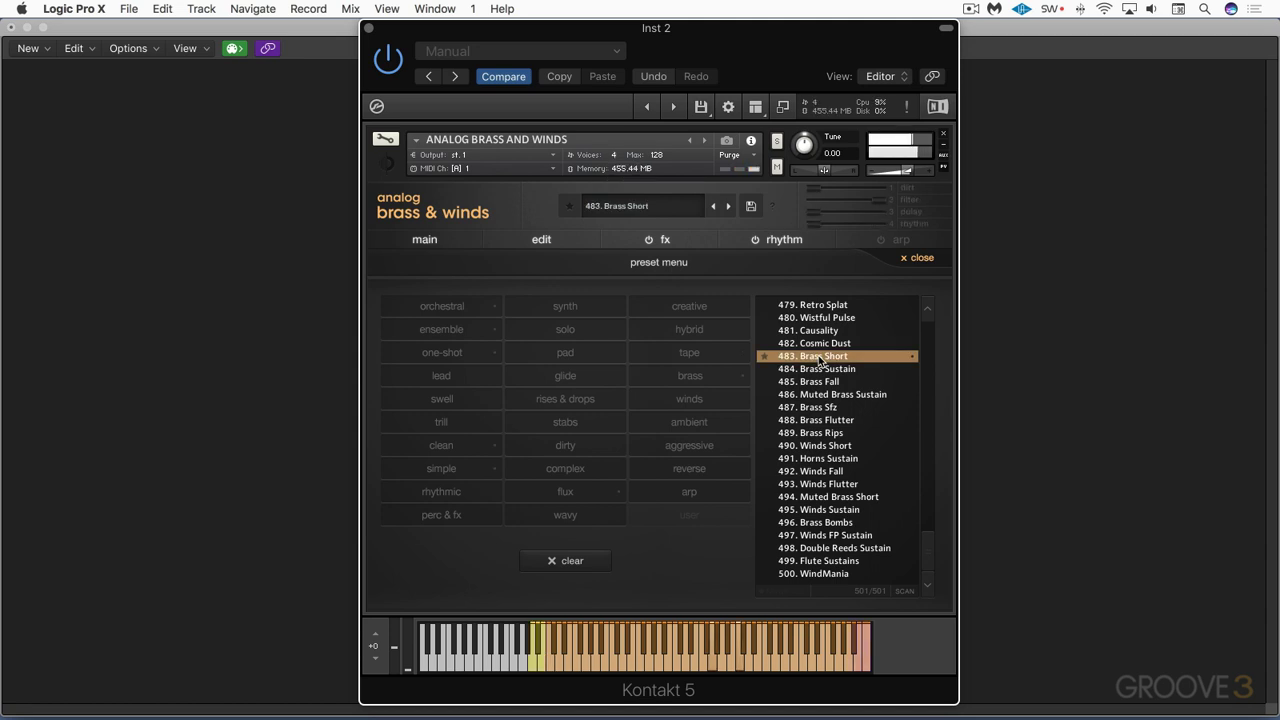
left_click(840, 372)
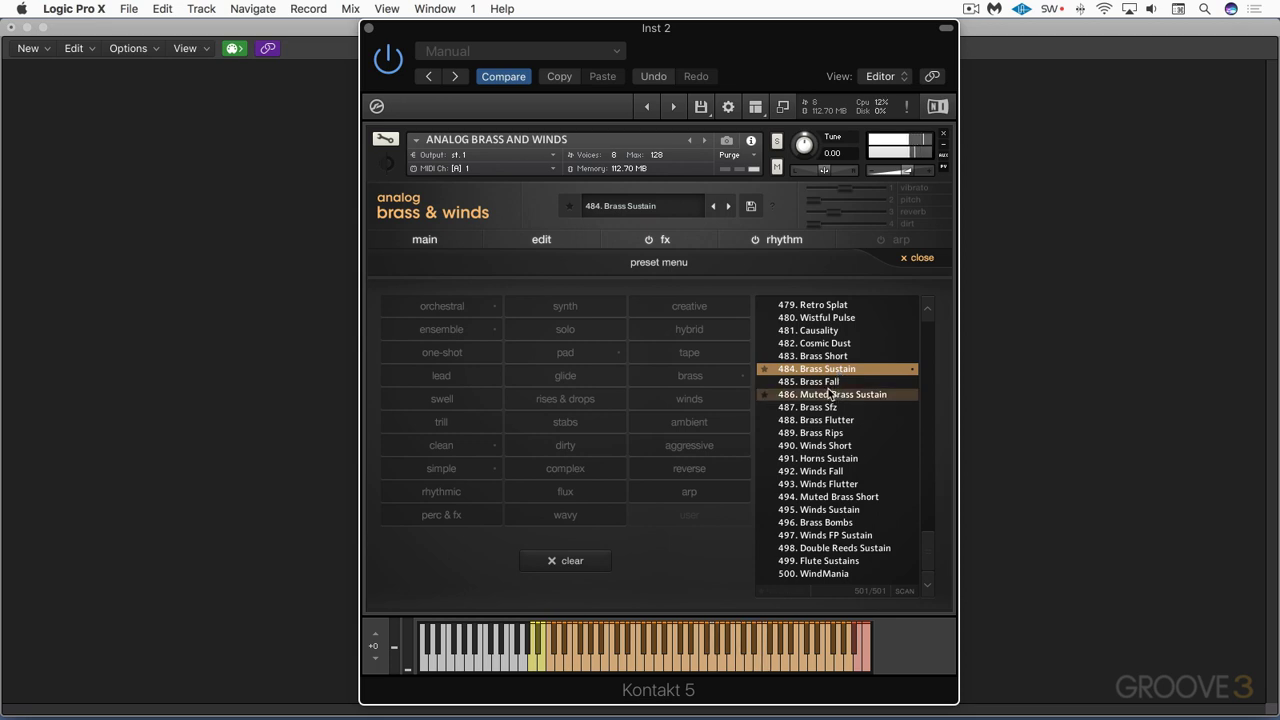
left_click(831, 396)
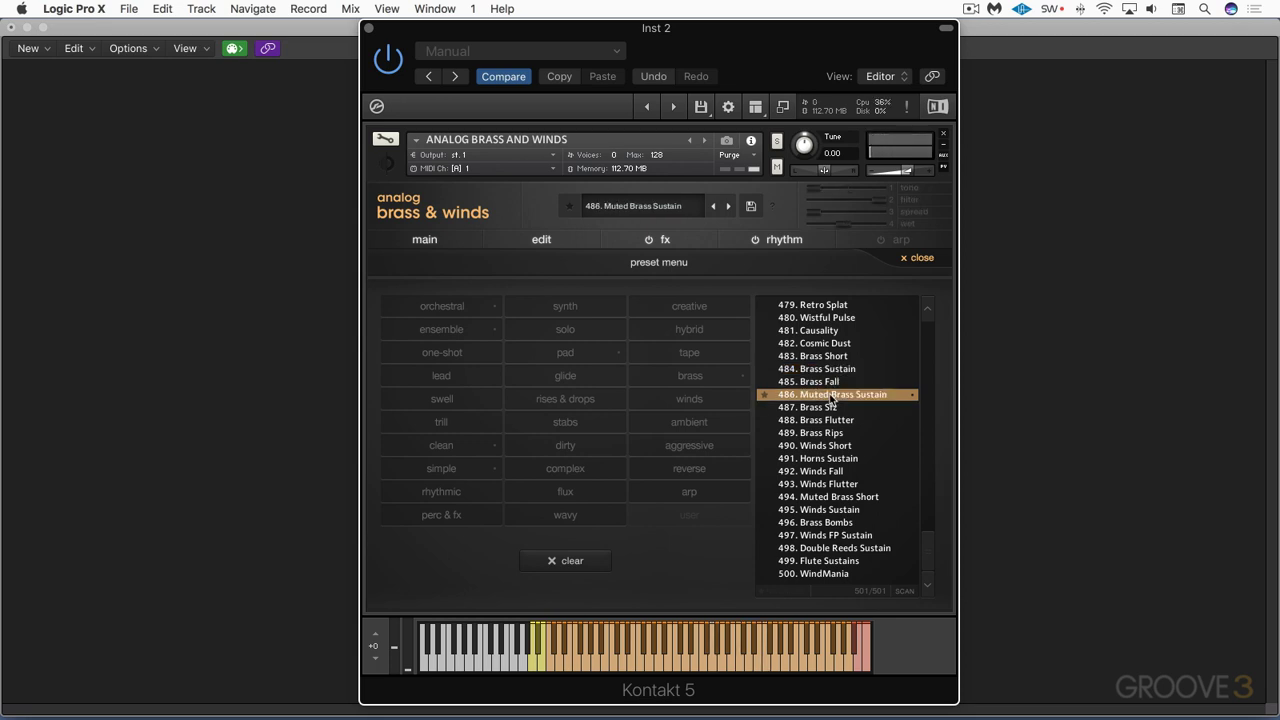
left_click(833, 447)
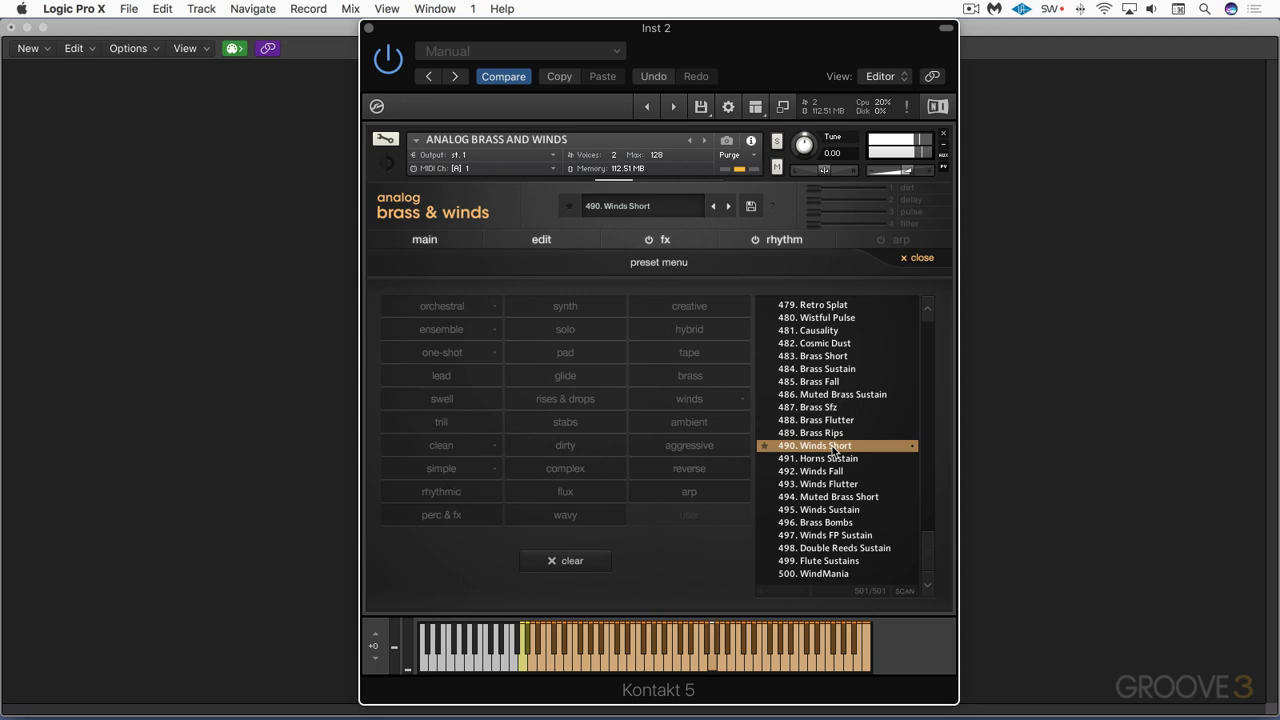
left_click(836, 472)
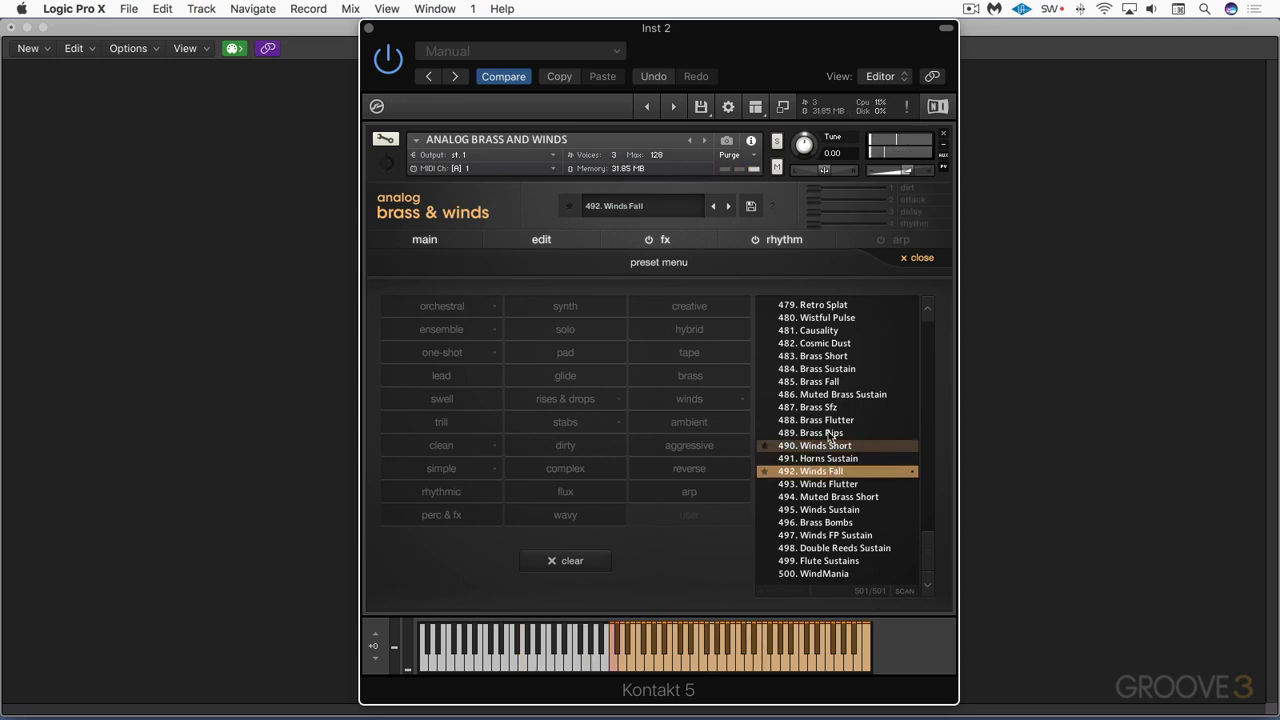
left_click_drag(929, 528, 923, 309)
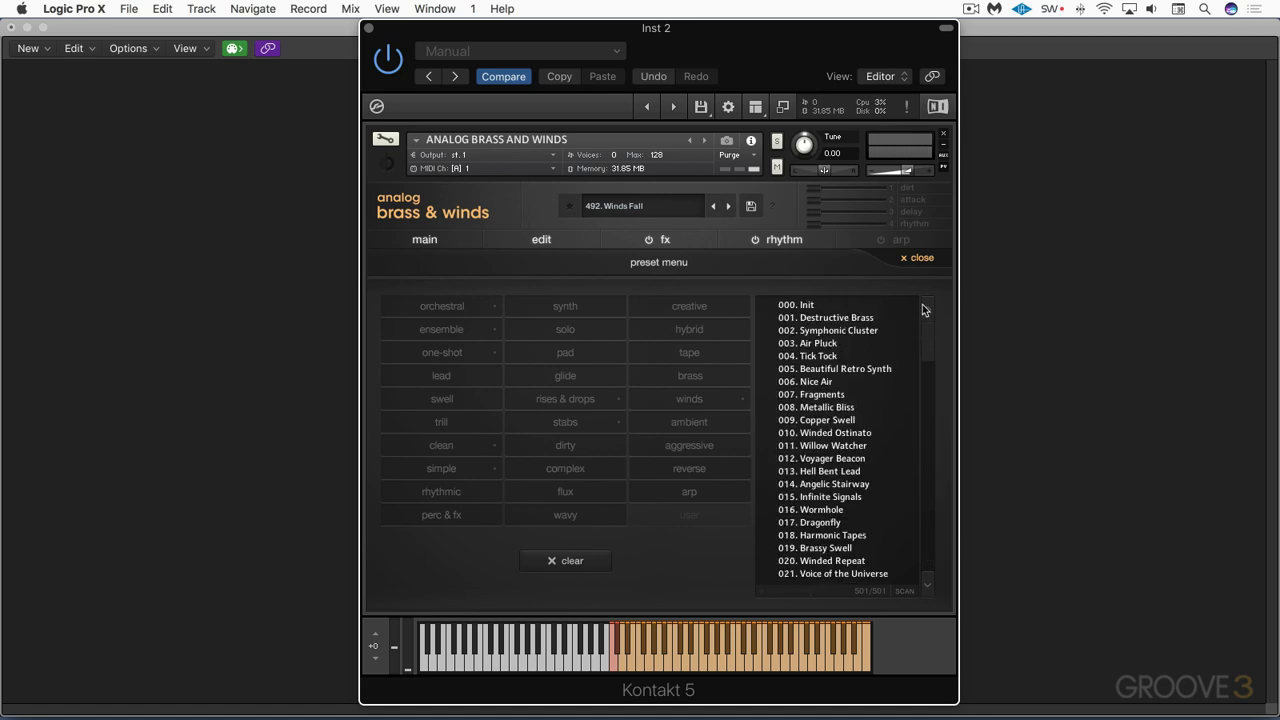
left_click(820, 394)
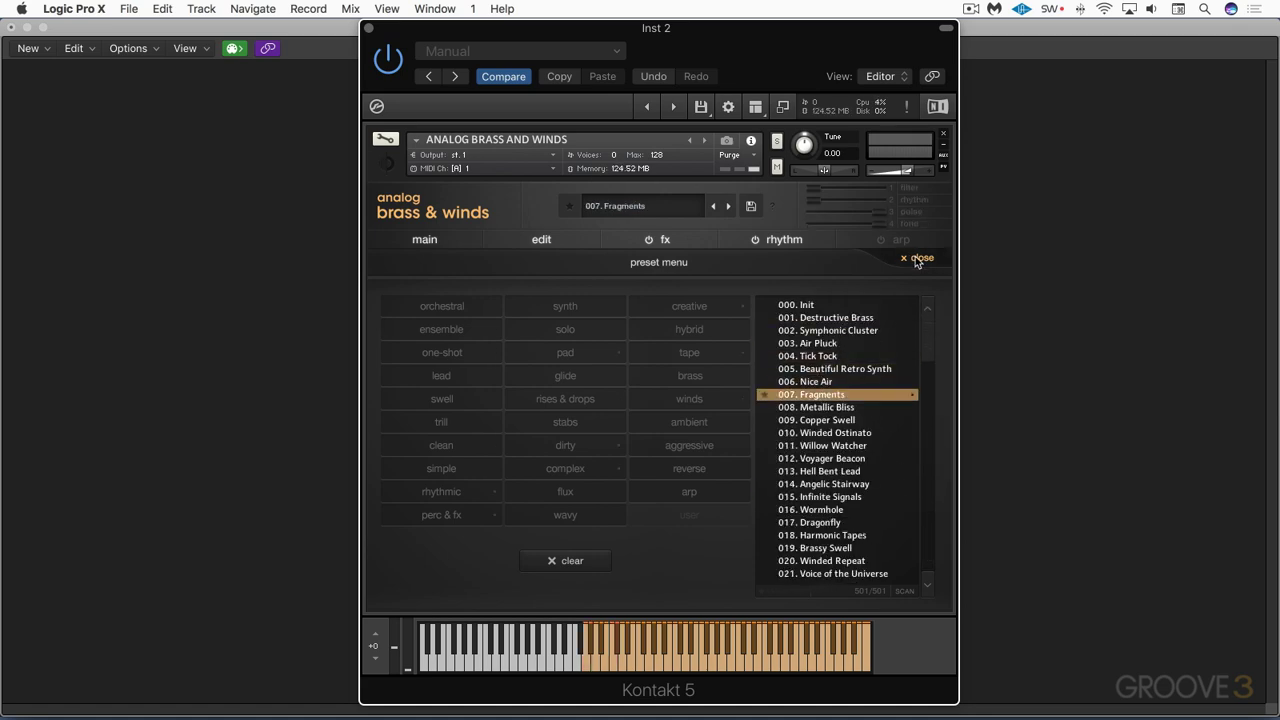
Back on the main page, check layer A's source, then change layer B's source from Afterglow to Winds Bend
left_click(915, 259)
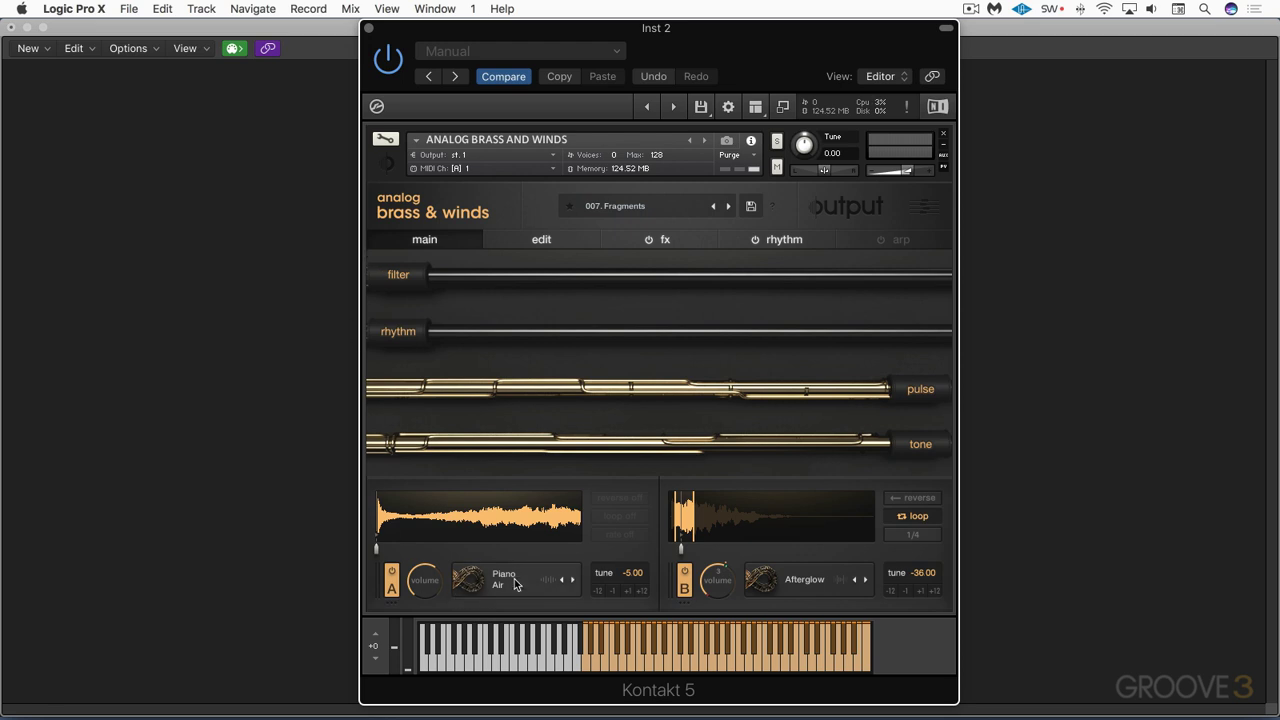
left_click(524, 583)
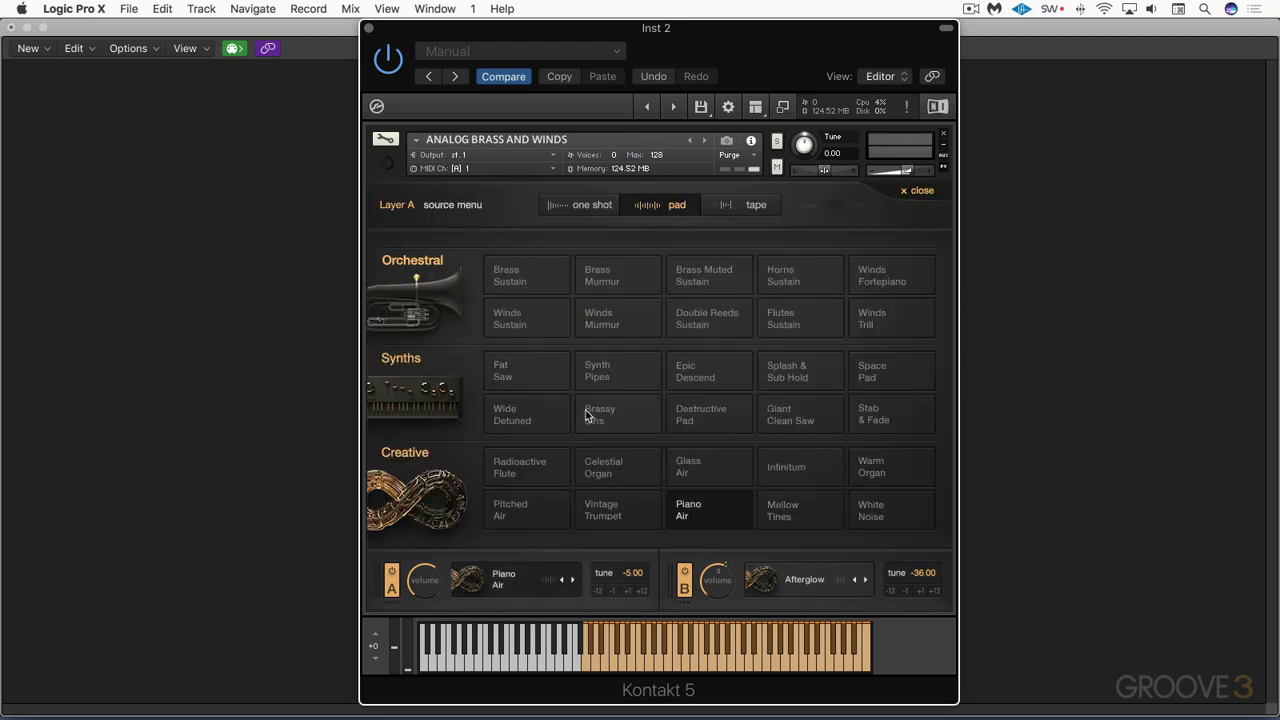
left_click(921, 191)
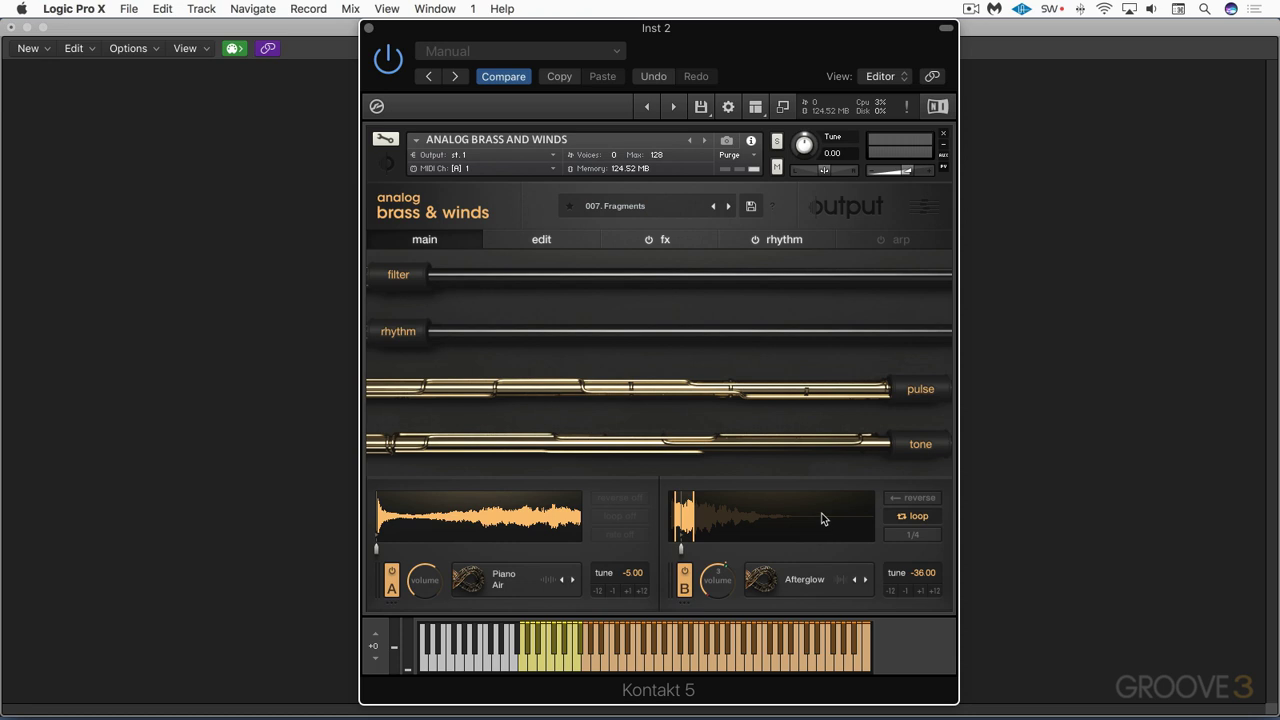
left_click(814, 584)
left_click(791, 320)
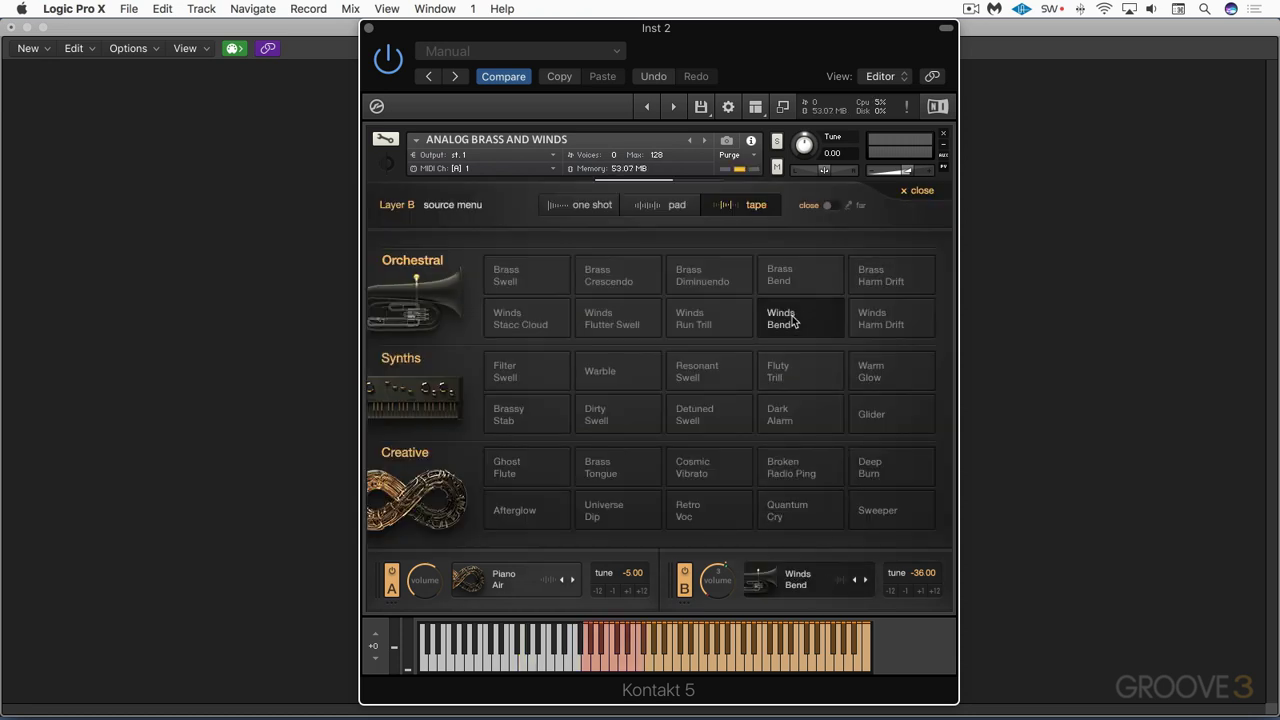
left_click(903, 192)
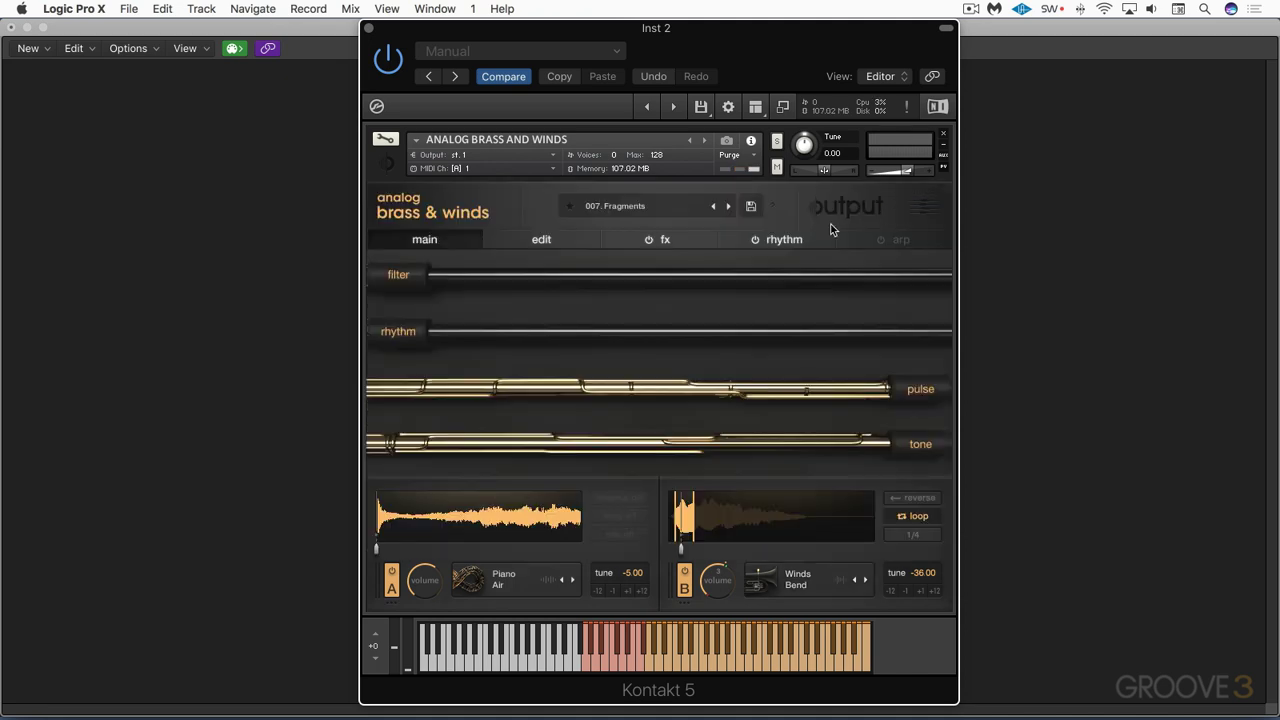
Push the filter and rhythm macros to full and pull the tone macro down to minimum
left_click_drag(405, 279, 714, 275)
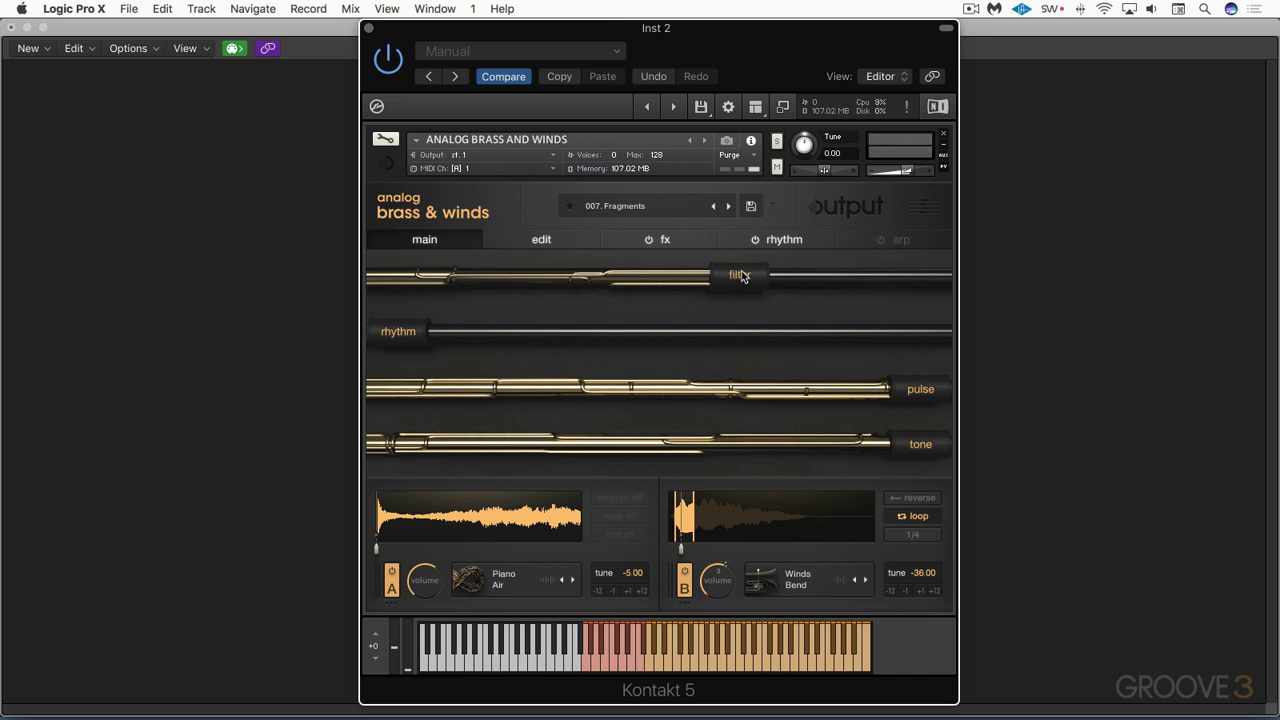
left_click_drag(743, 277, 731, 279)
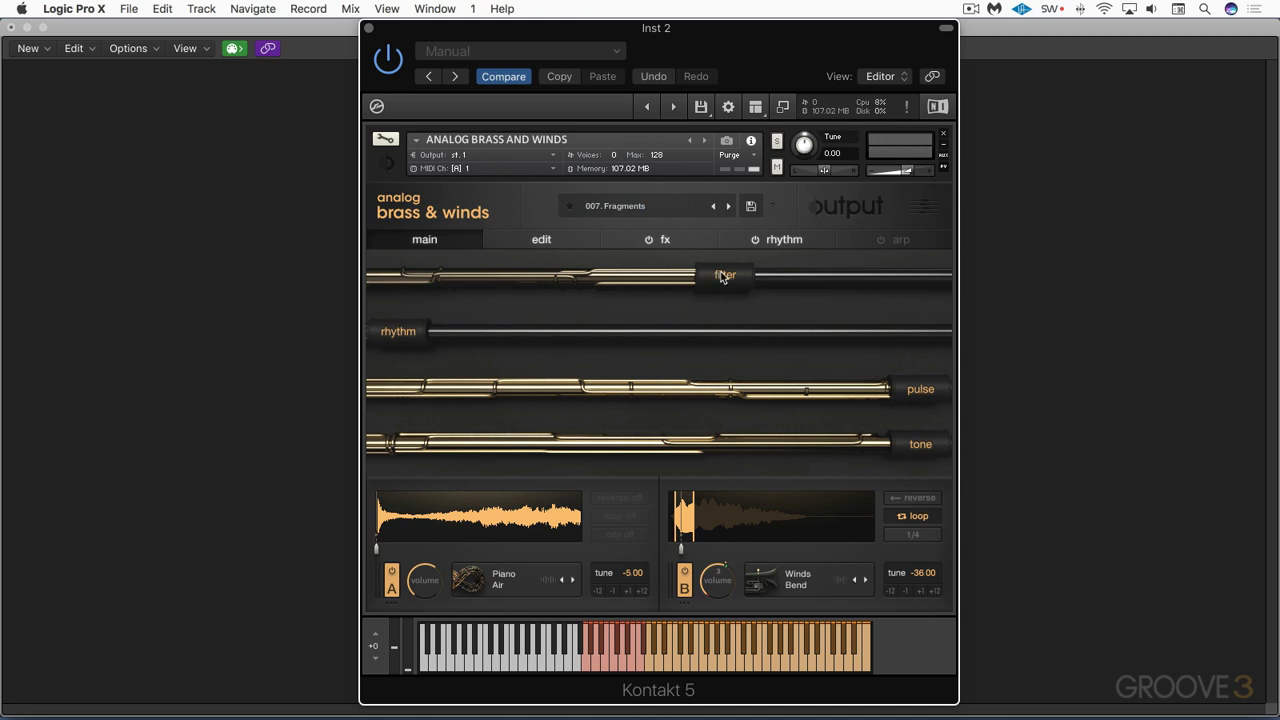
left_click_drag(725, 277, 835, 284)
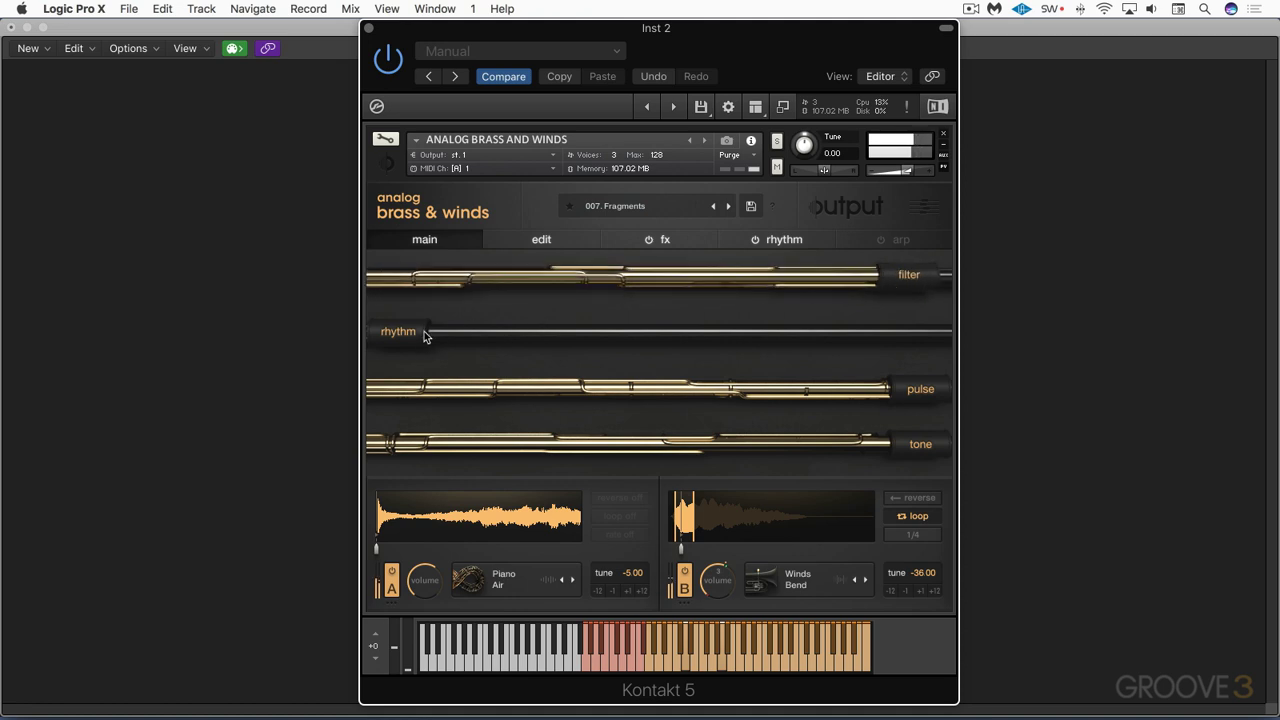
left_click_drag(423, 337, 445, 392)
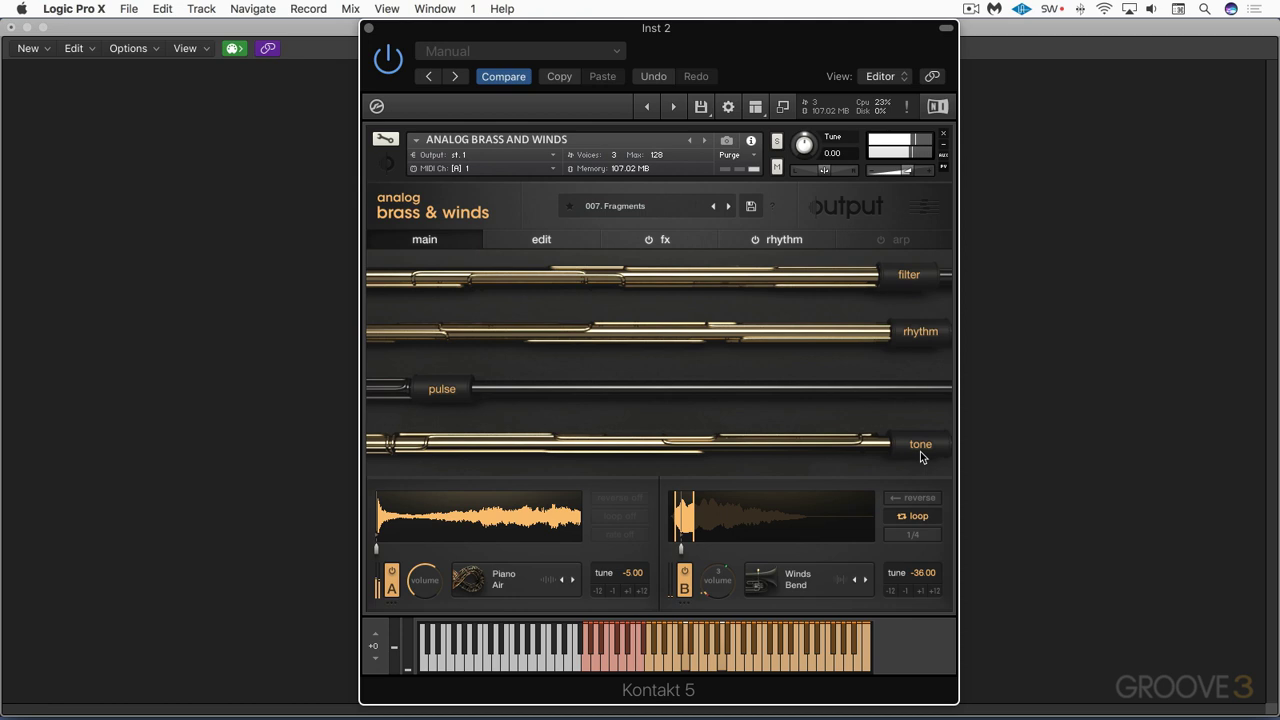
left_click_drag(920, 451, 457, 443)
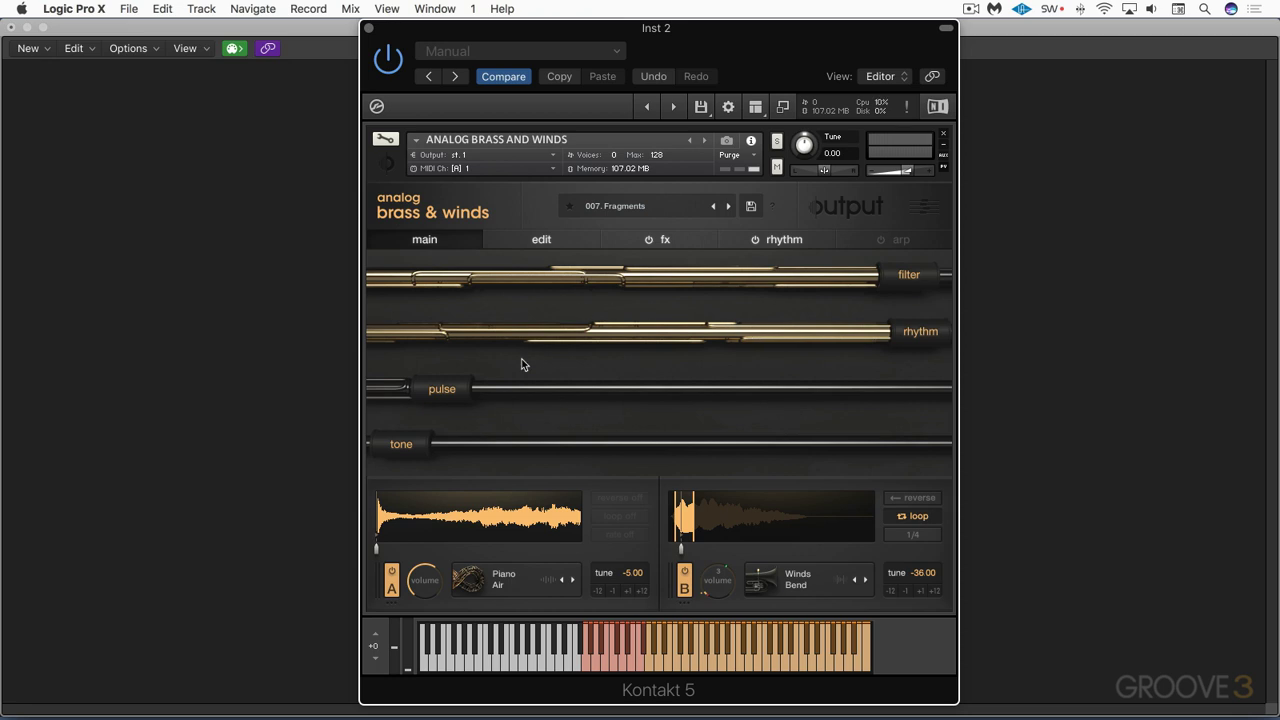
On the edit page, switch layers A and B off and back on
left_click(541, 240)
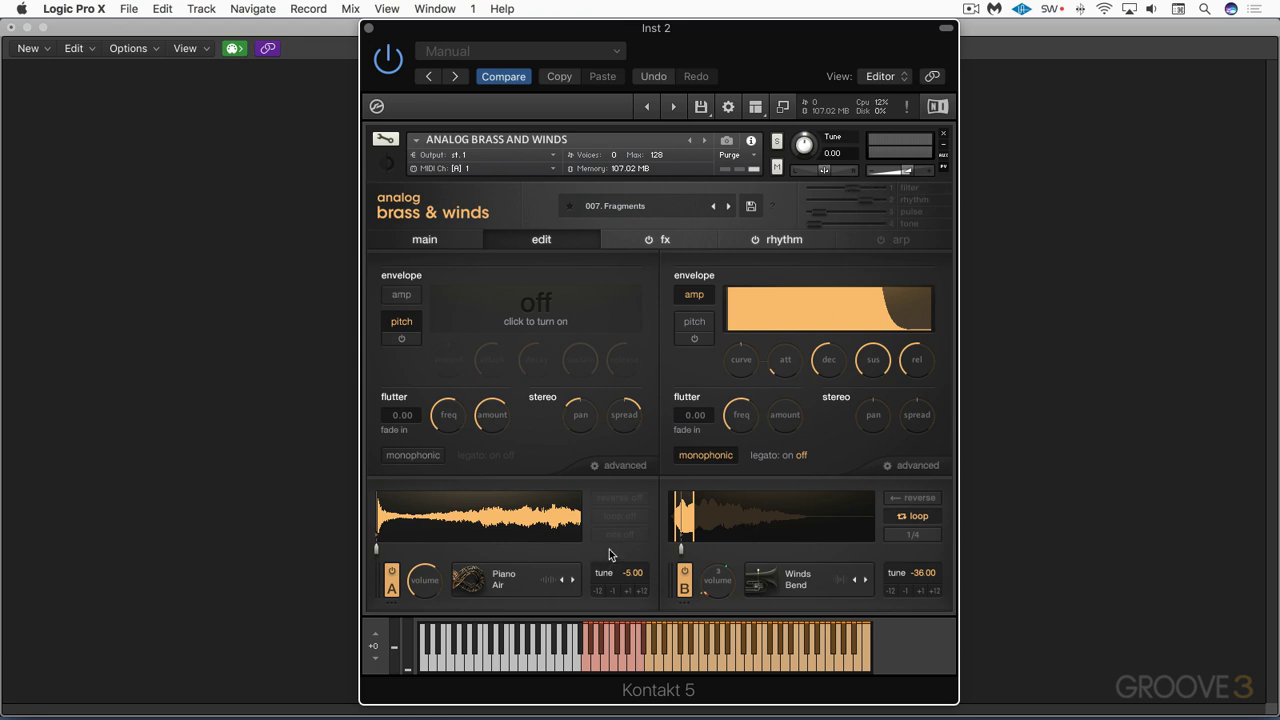
left_click(392, 578)
left_click(392, 578)
left_click(685, 576)
left_click(685, 576)
Inspect layer A's amp and pitch envelopes, leaving the pitch envelope off, and its keyrange settings
left_click(401, 295)
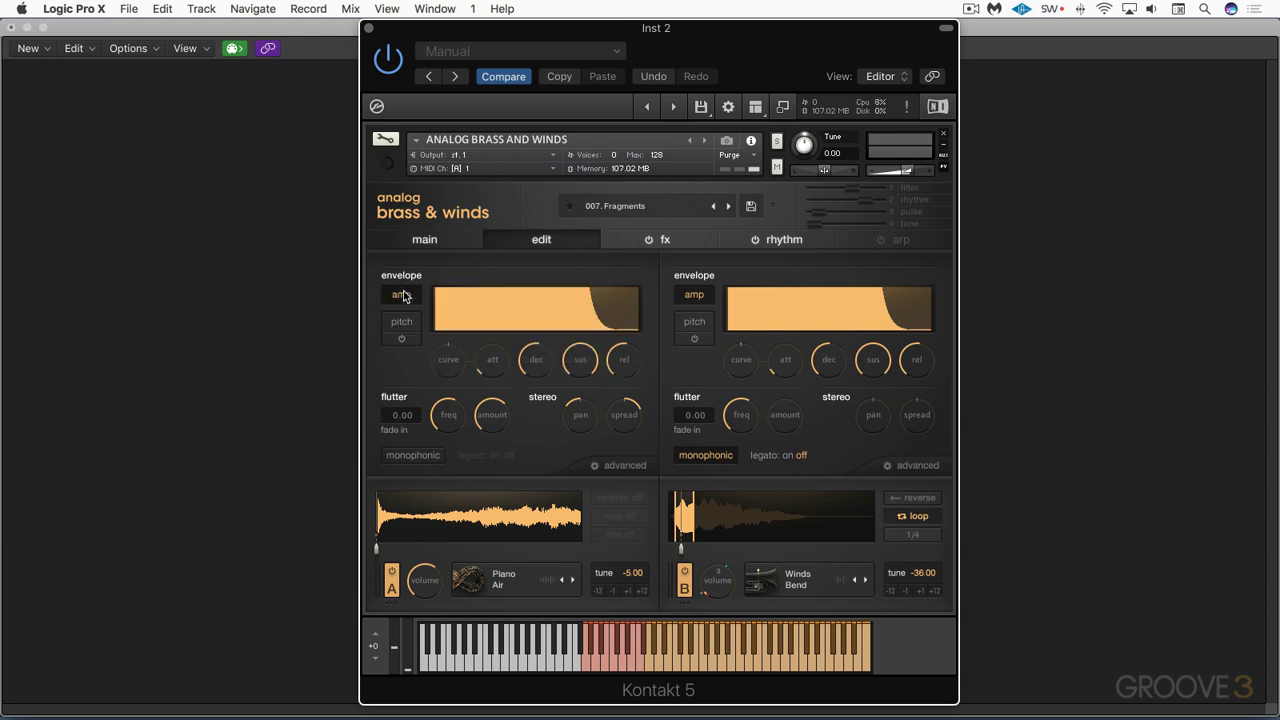
left_click(400, 320)
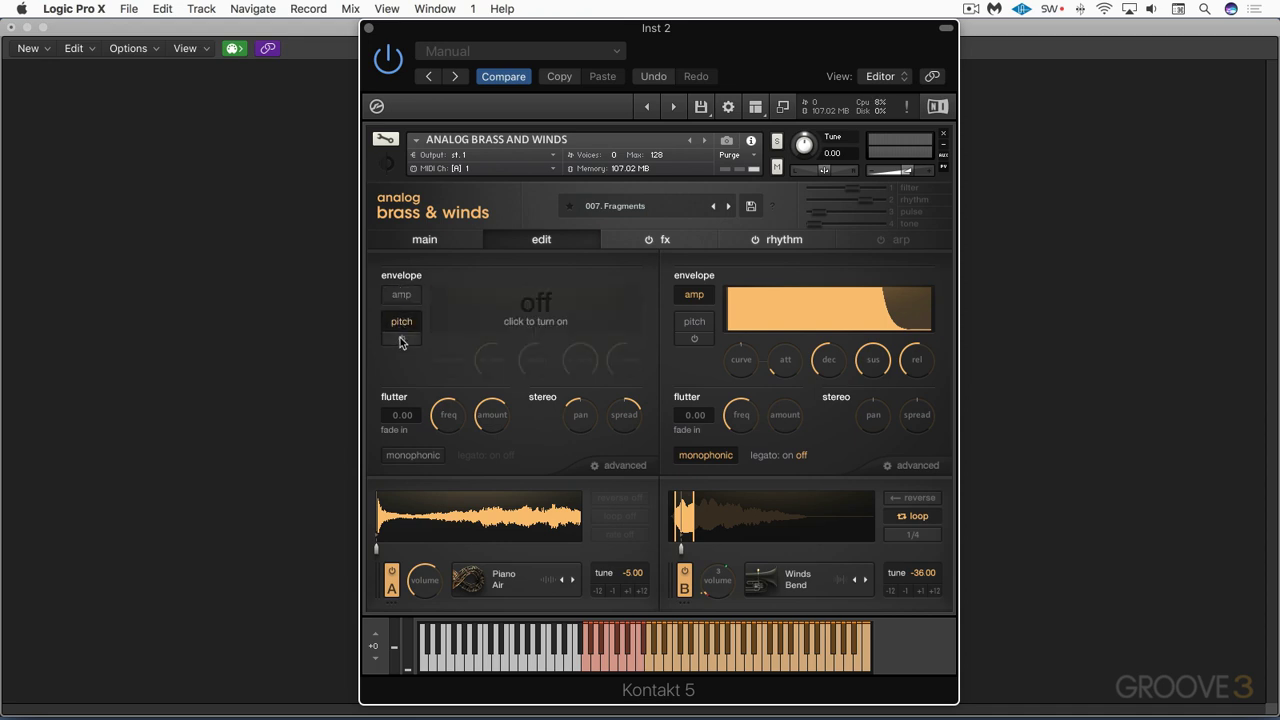
left_click(401, 340)
left_click(401, 341)
left_click(630, 468)
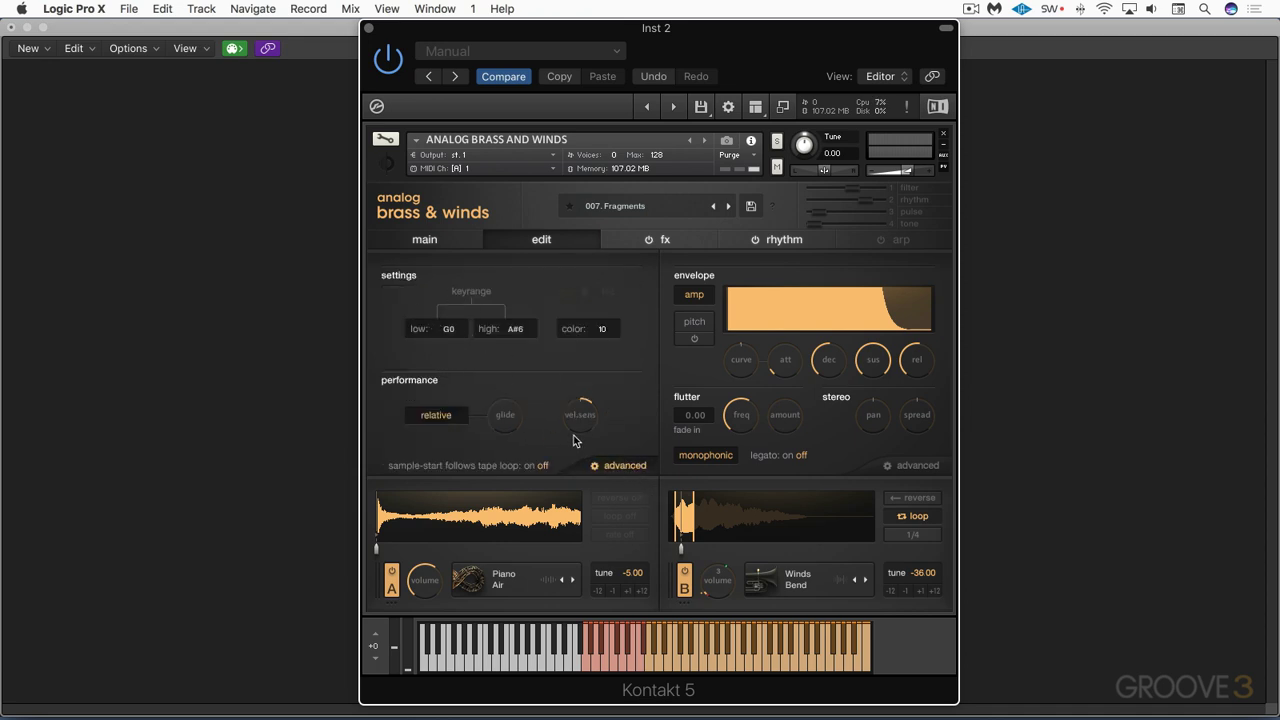
left_click(612, 463)
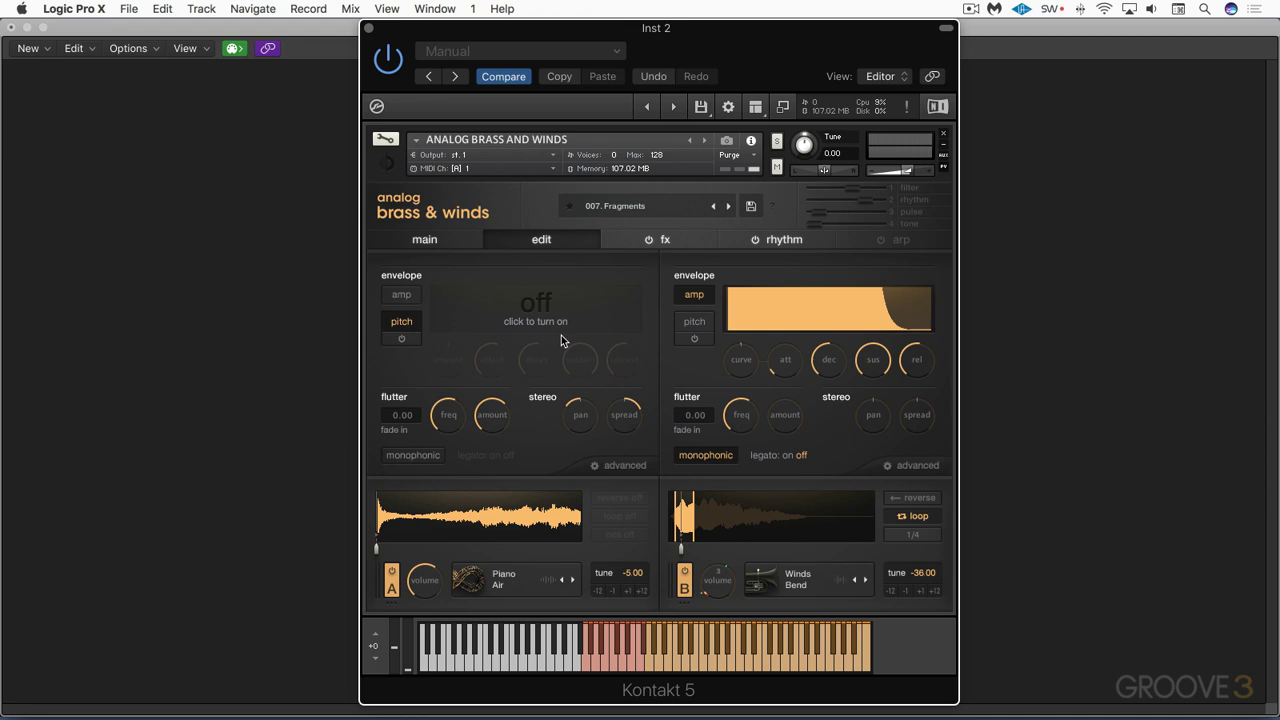
On the fx page, bypass all effects and then re-enable them
left_click(677, 242)
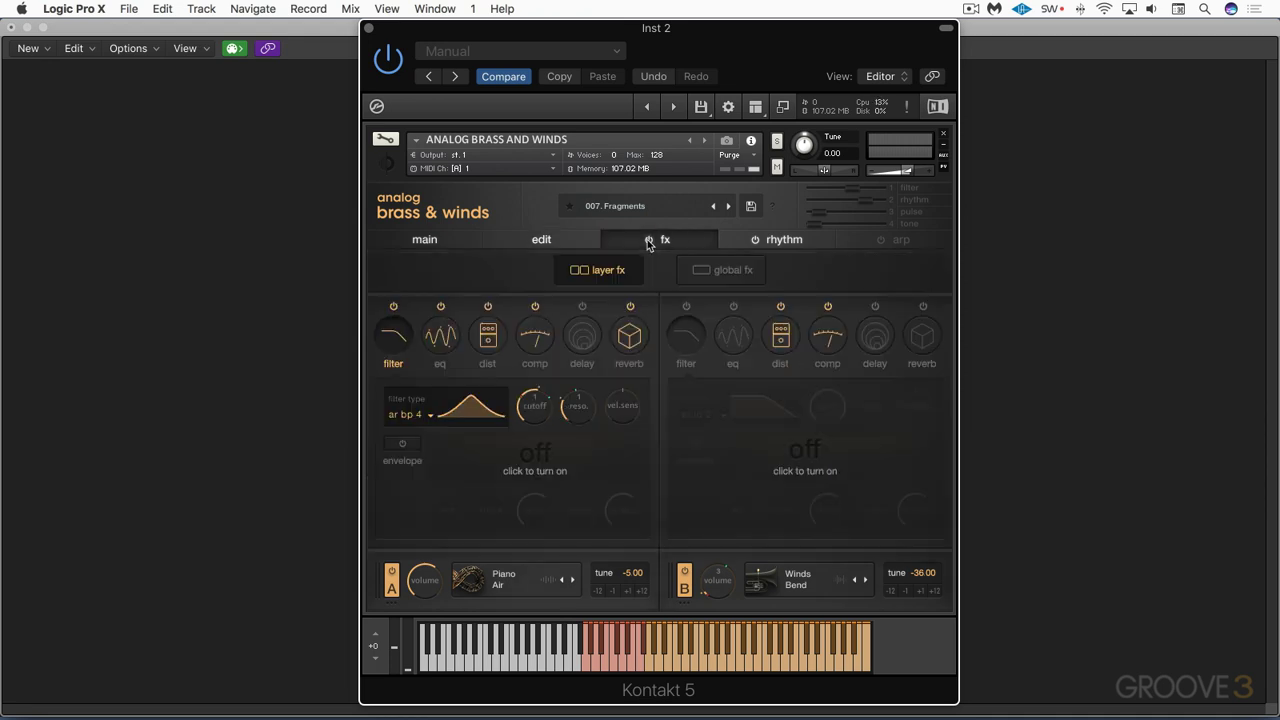
left_click(648, 240)
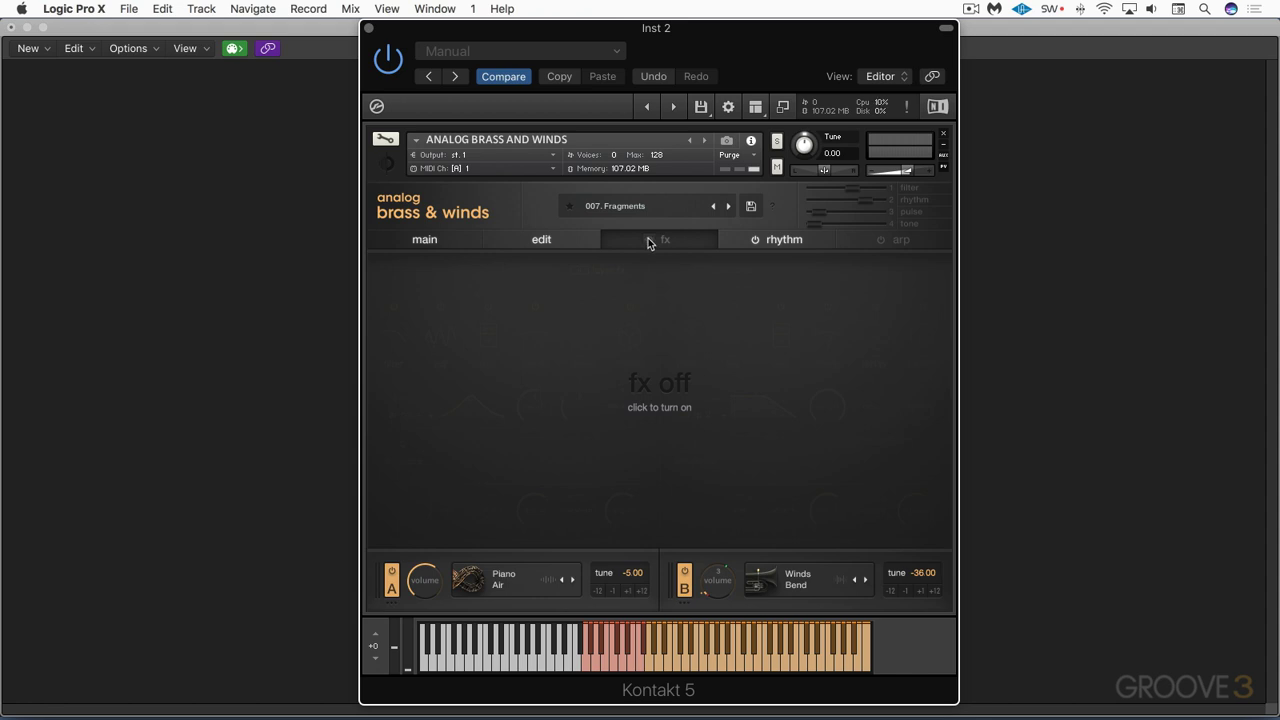
left_click(648, 240)
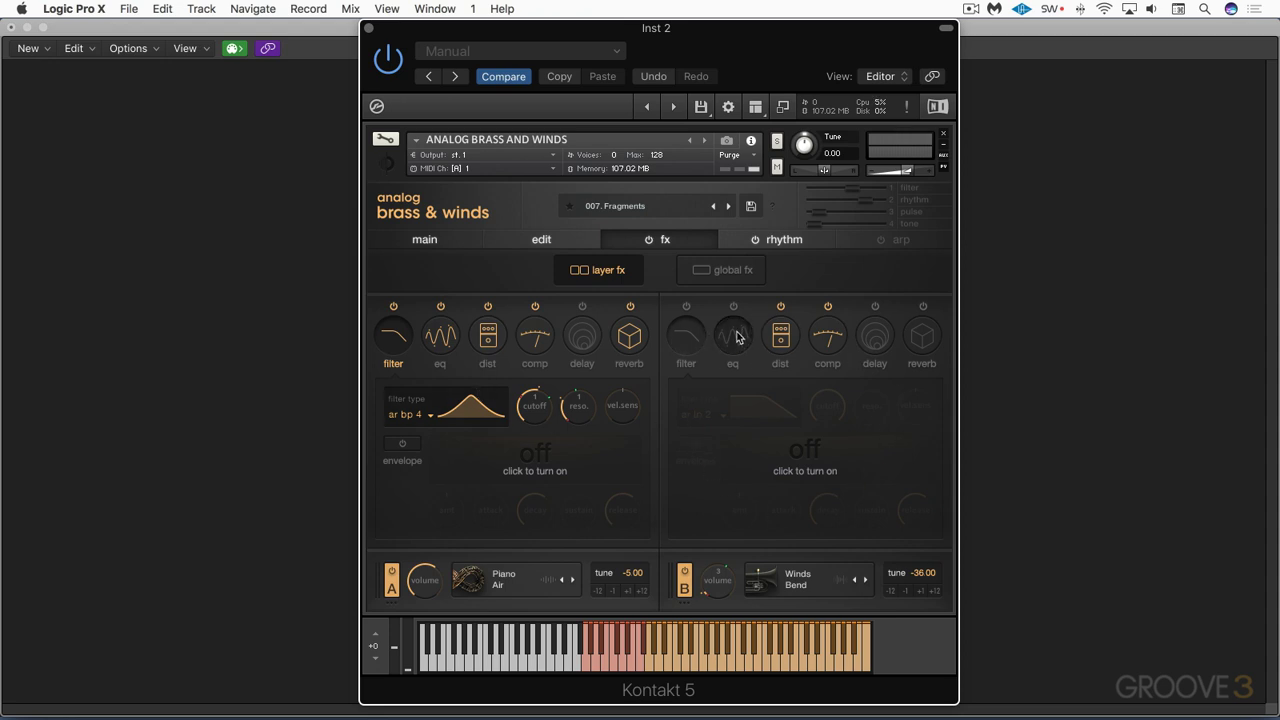
Look over layer B's filter, eq and distortion effects, then show the global effects chain
left_click(686, 307)
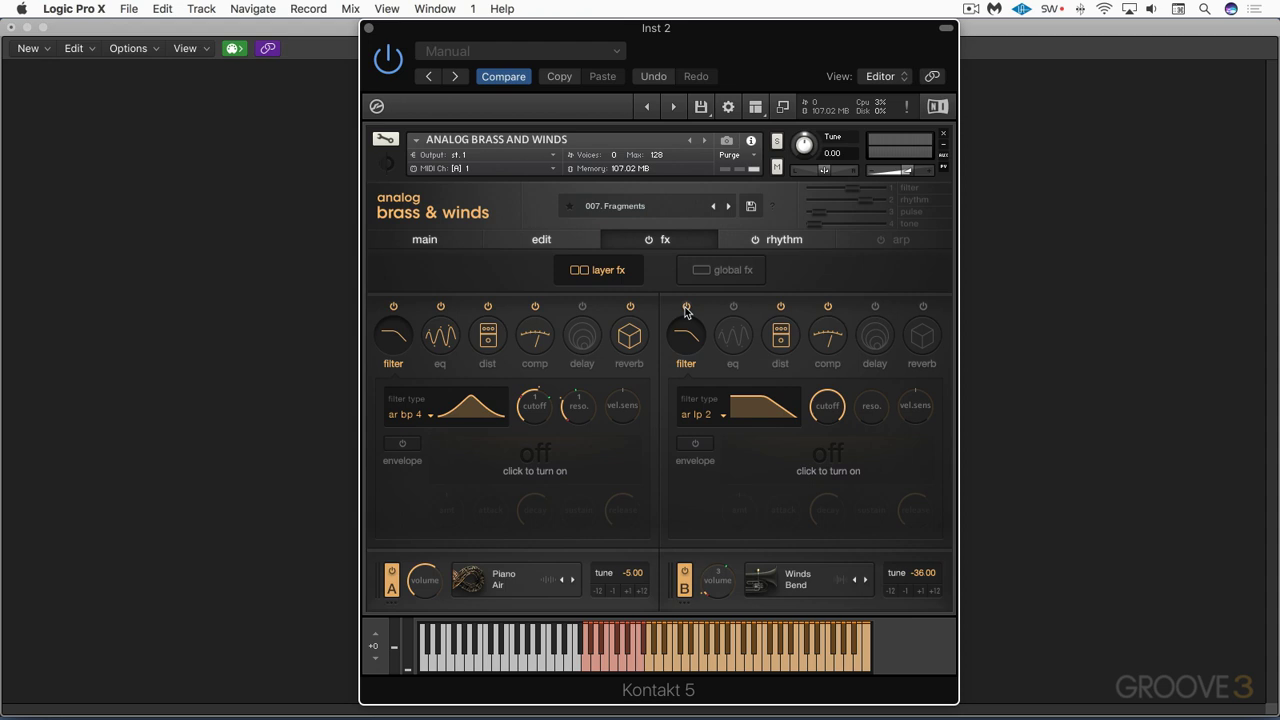
left_click(686, 307)
left_click(733, 307)
left_click(733, 336)
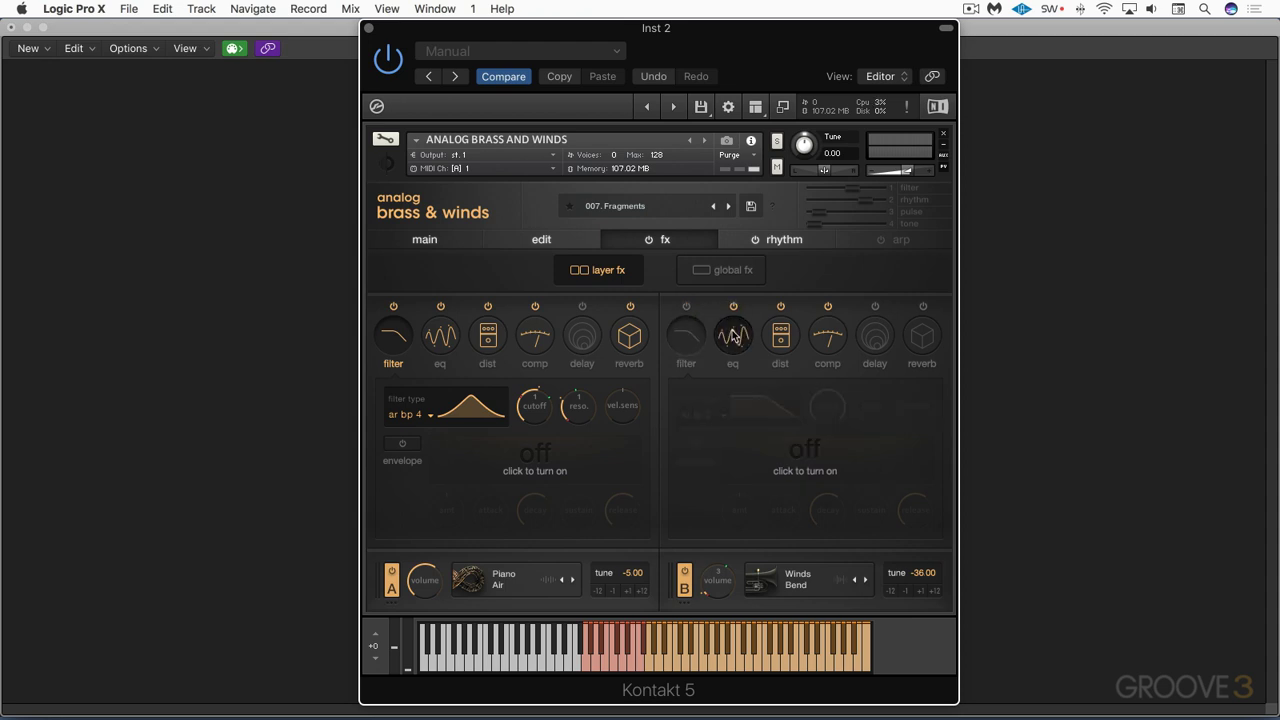
left_click(783, 337)
left_click(733, 307)
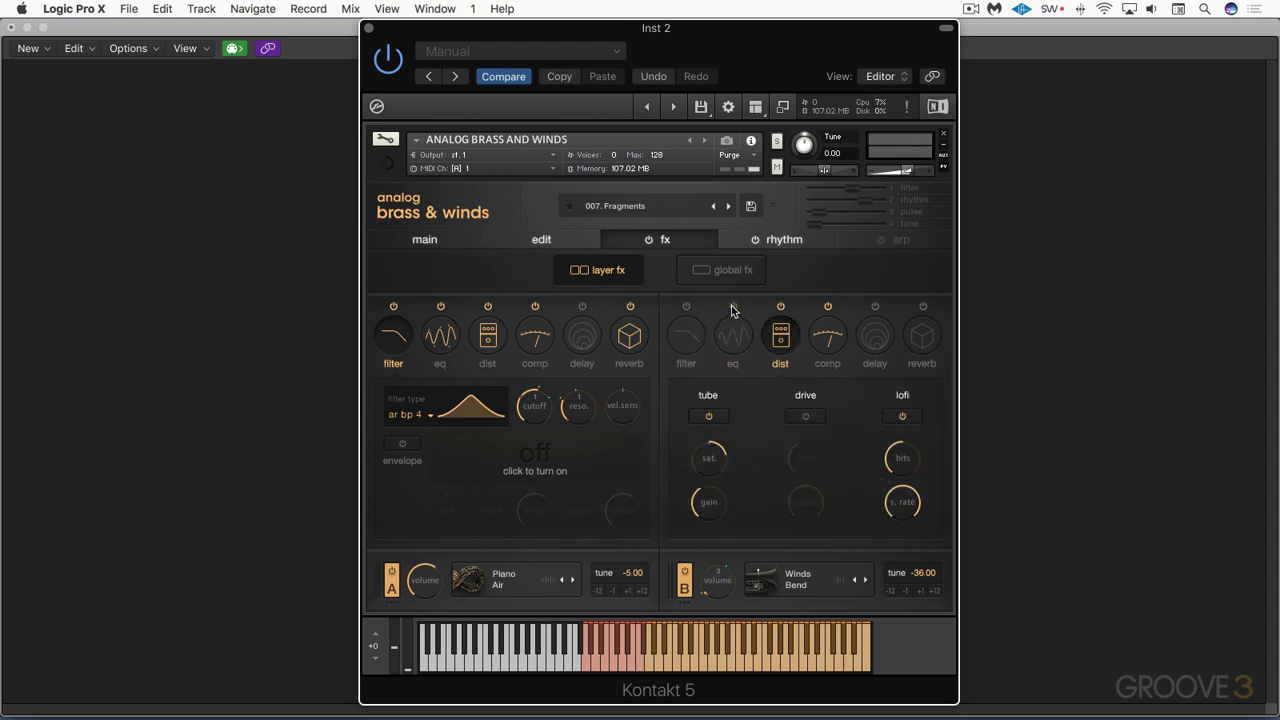
left_click(727, 272)
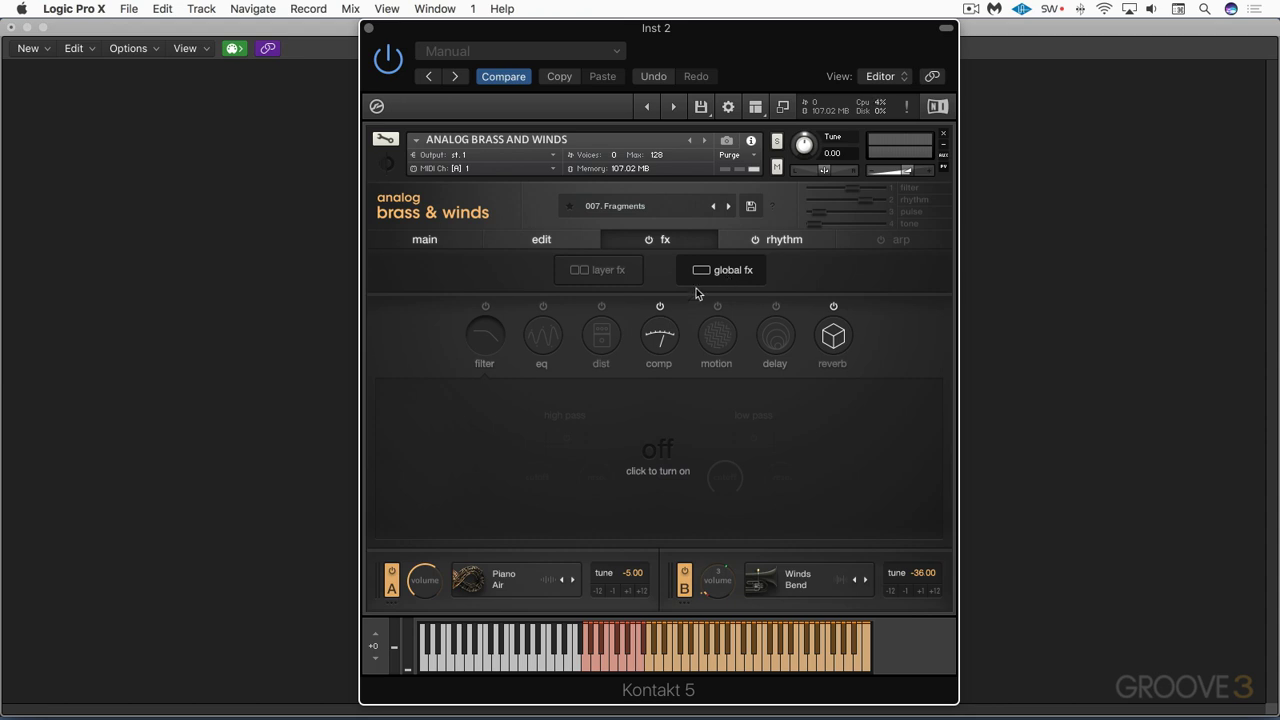
Switch the global compressor off and back on, then go to the rhythm page
left_click(659, 307)
left_click(660, 308)
left_click(788, 241)
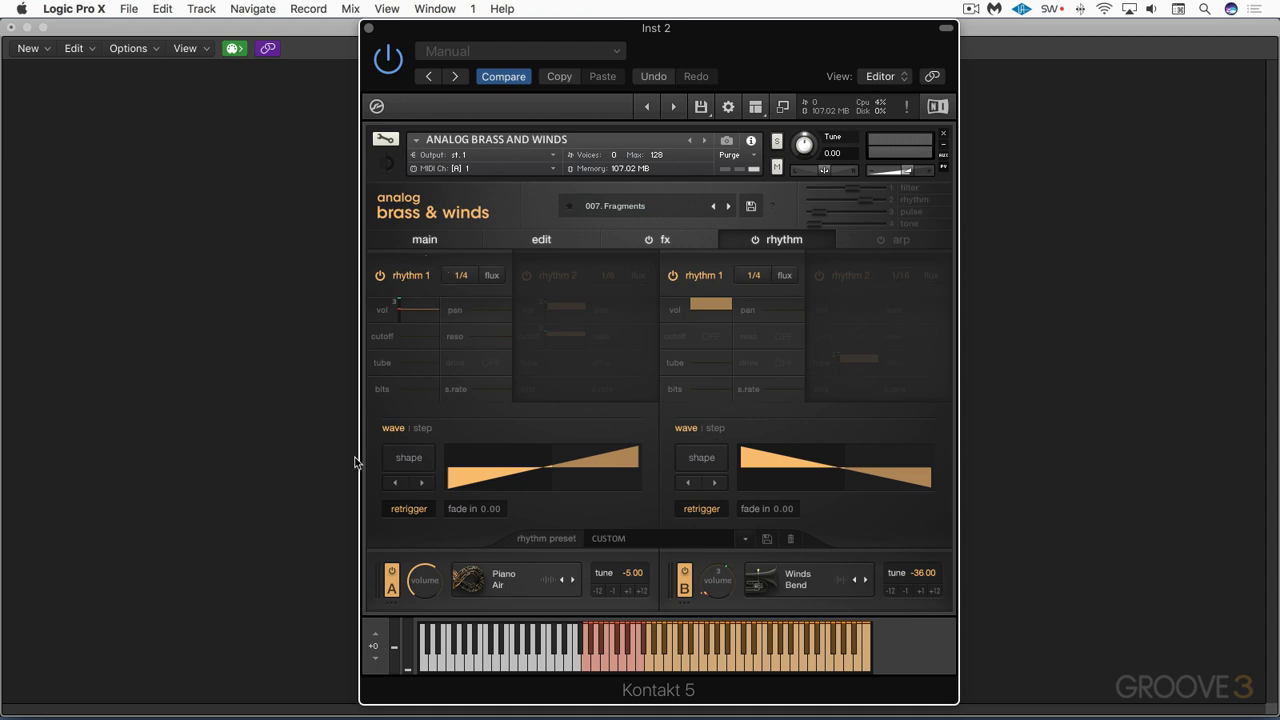
Switch layer A's rhythm 1 and rhythm 2 off and back on, returning to rhythm 1
left_click(380, 276)
left_click(380, 276)
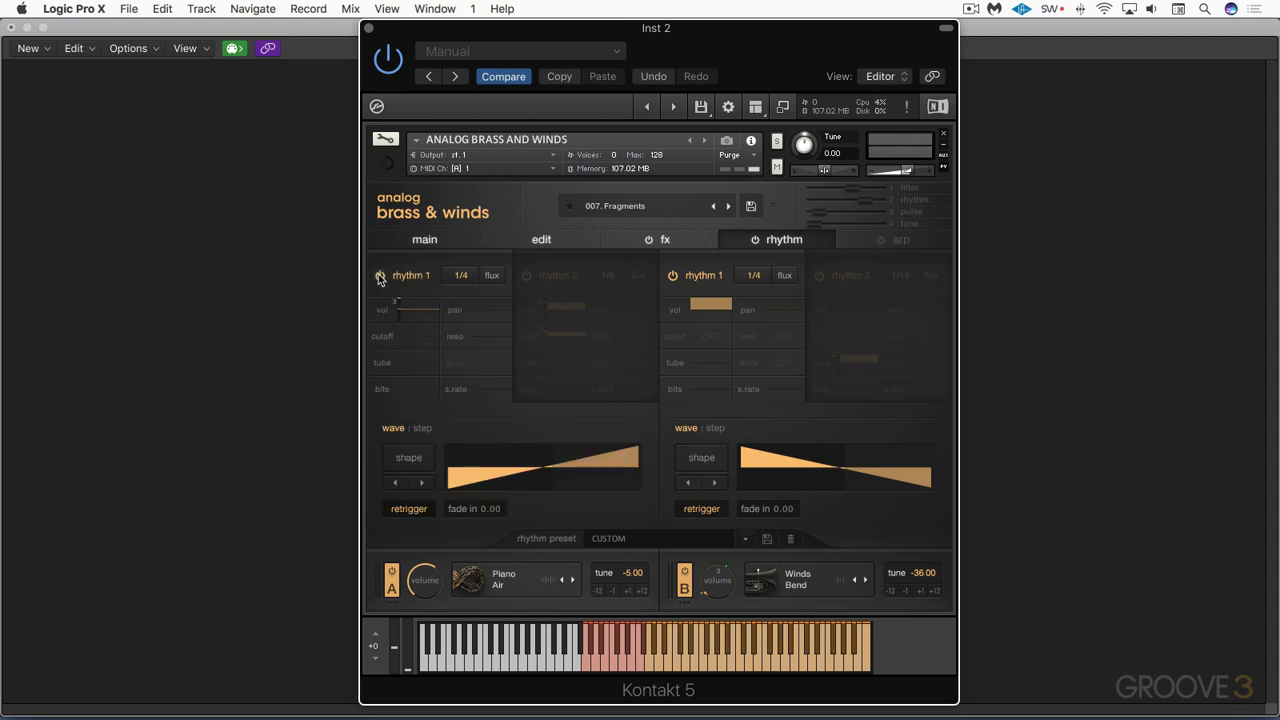
left_click(557, 298)
left_click(526, 276)
left_click(526, 276)
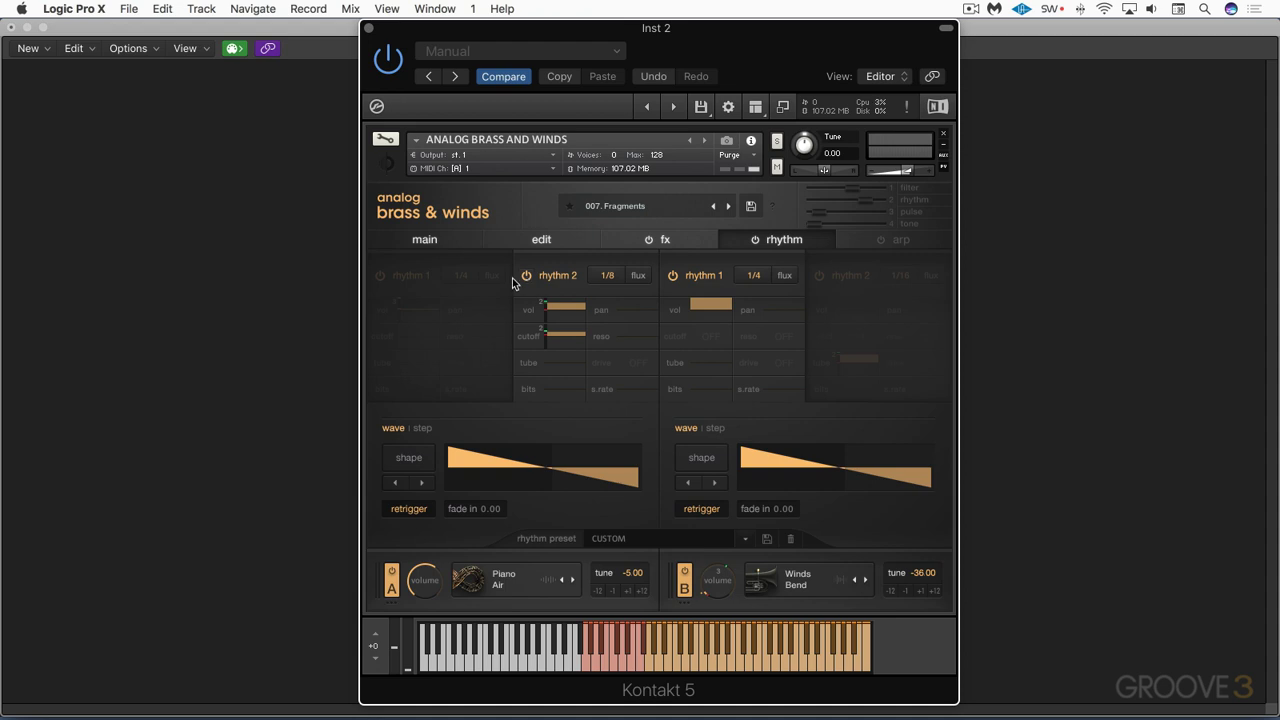
left_click(381, 276)
Raise rhythm 1's volume modulation, apply the ramp wave shape, then switch it to step mode
mouse_move(410, 305)
left_mouse_down()
mouse_move(418, 324)
mouse_move(416, 304)
left_mouse_up()
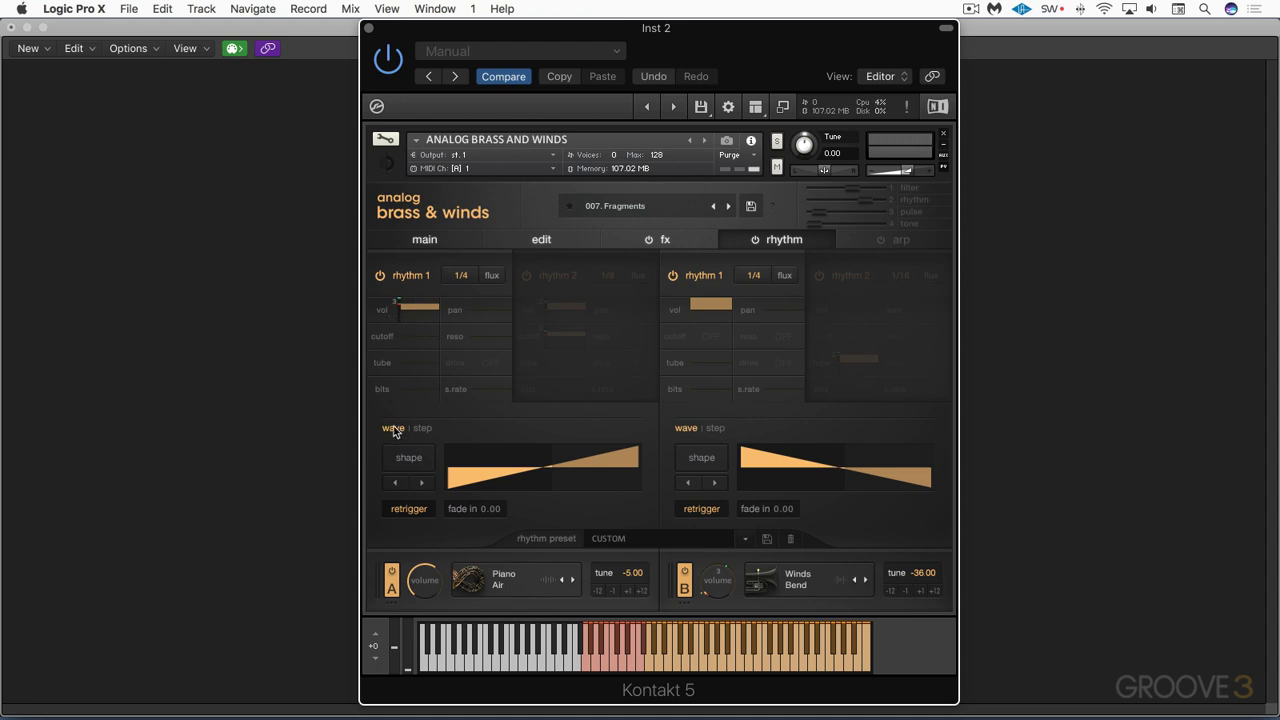
left_click(409, 458)
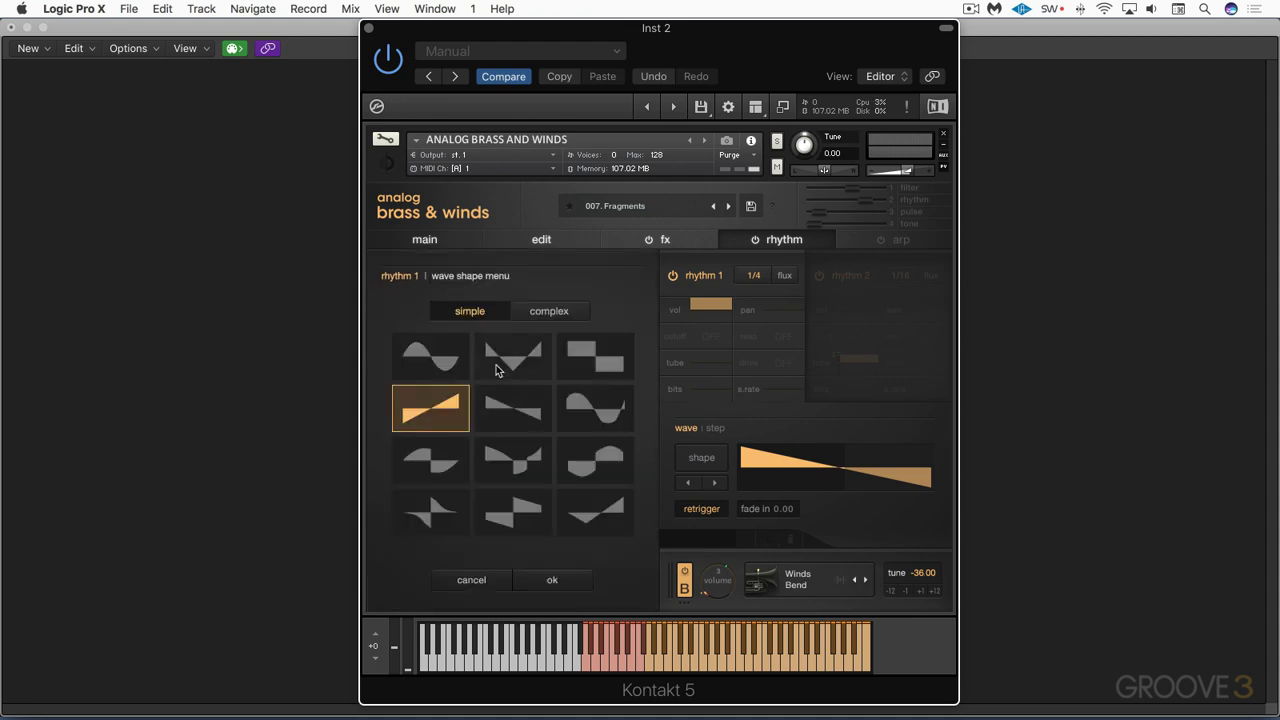
left_click(550, 586)
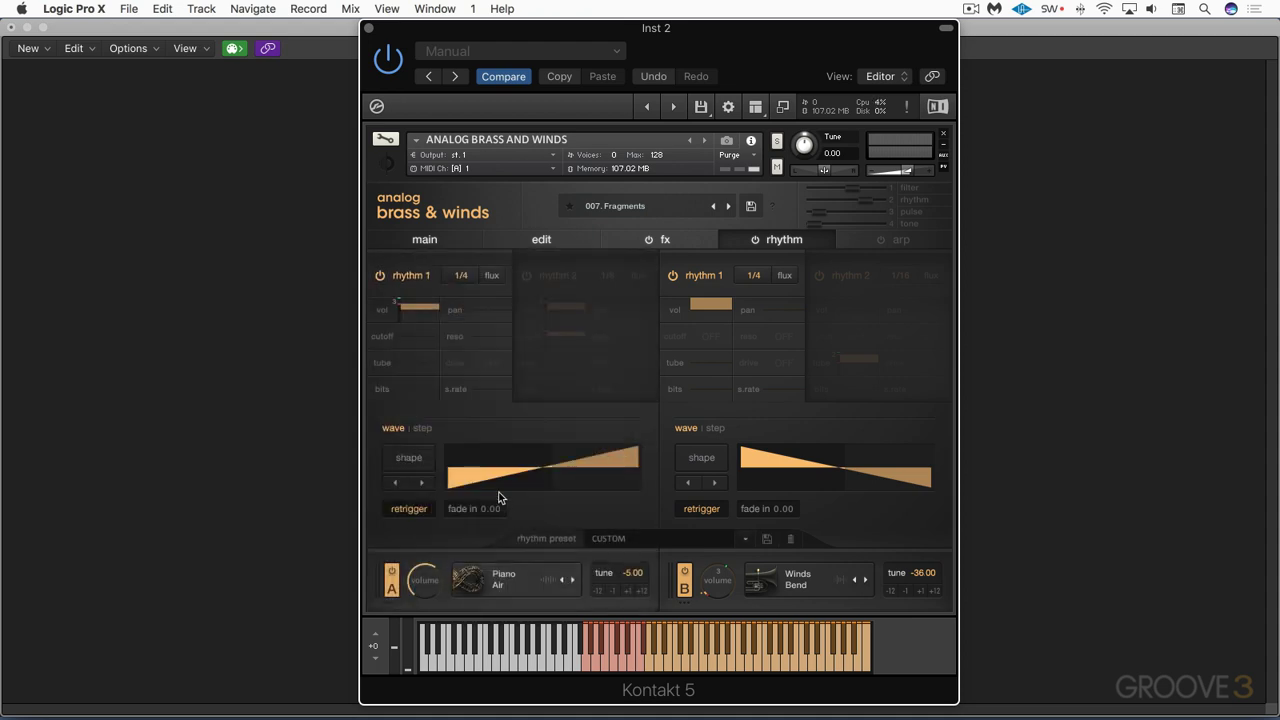
left_click(421, 428)
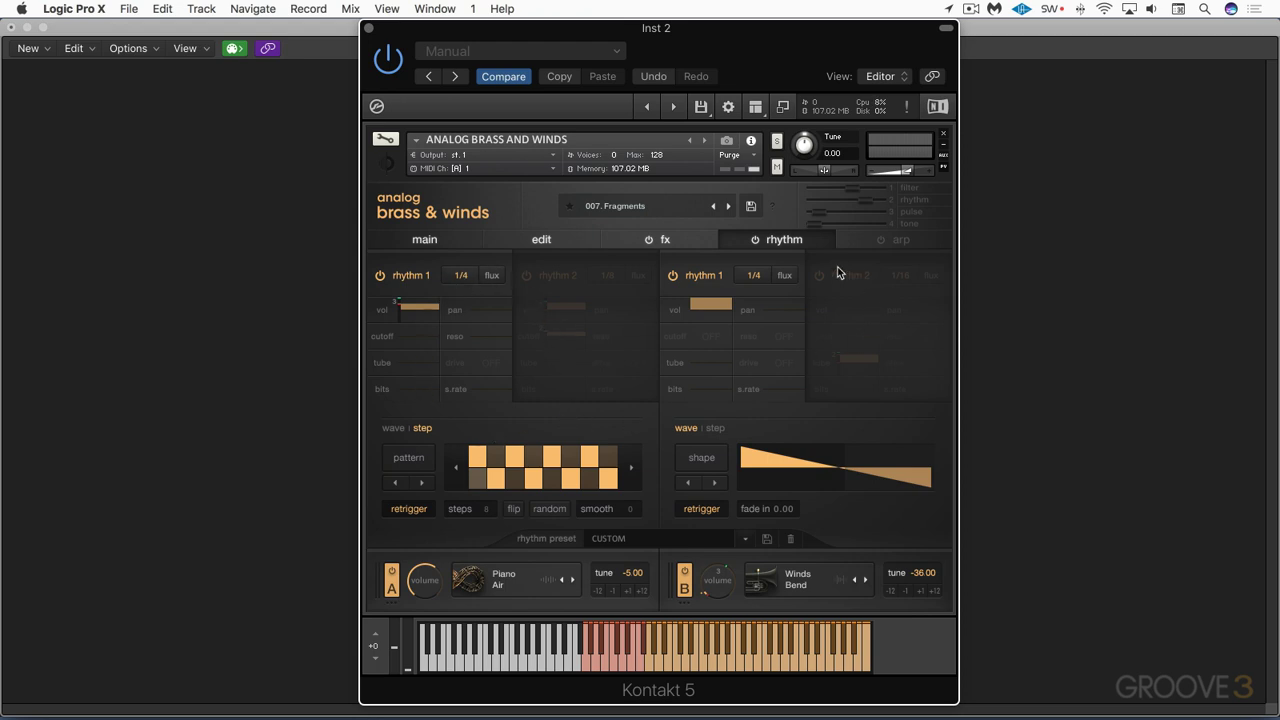
Peek at layer B's rhythm 2, enable flux on layer A's rhythm 1 rate, and disable one pattern step
left_click(866, 295)
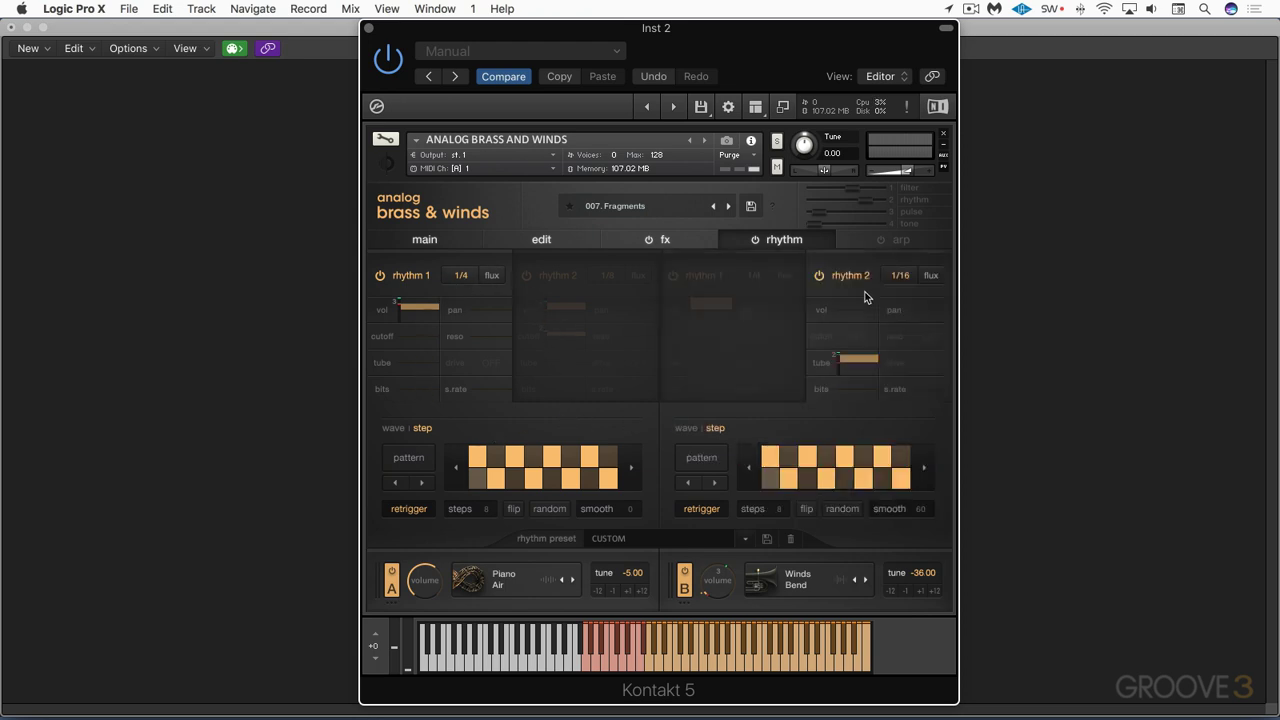
left_click(728, 284)
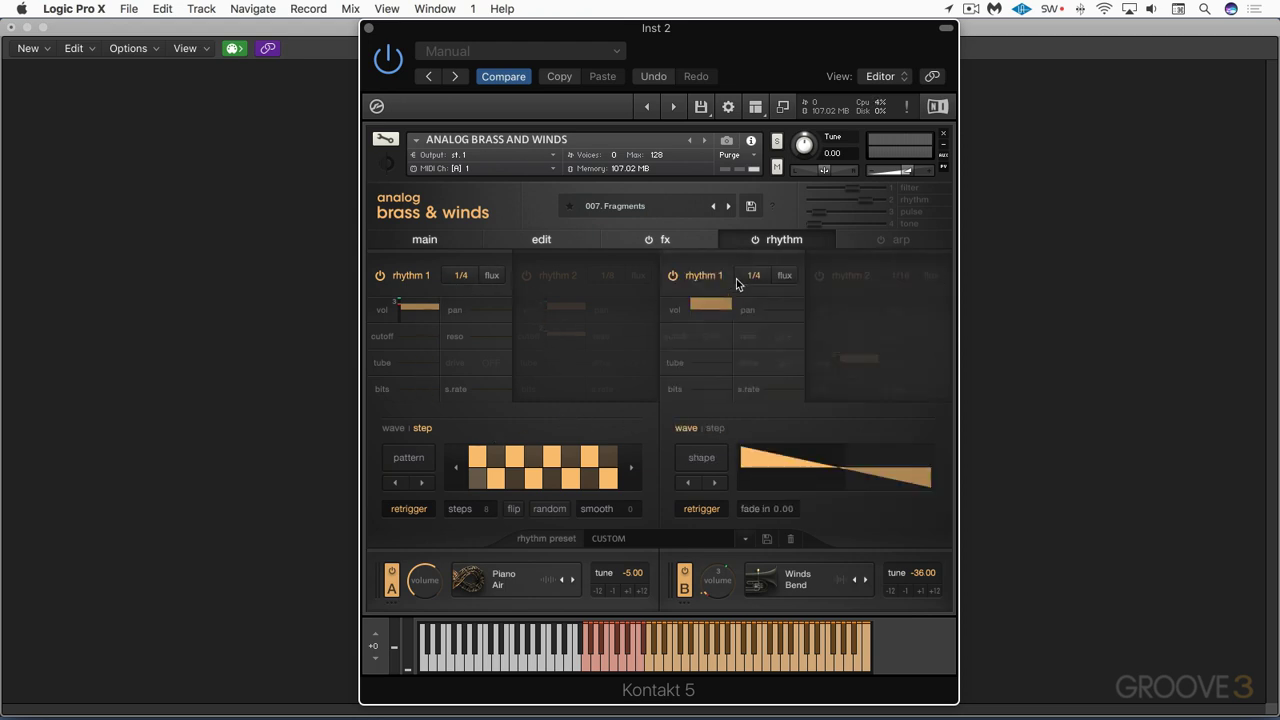
left_click(490, 277)
left_click(473, 276)
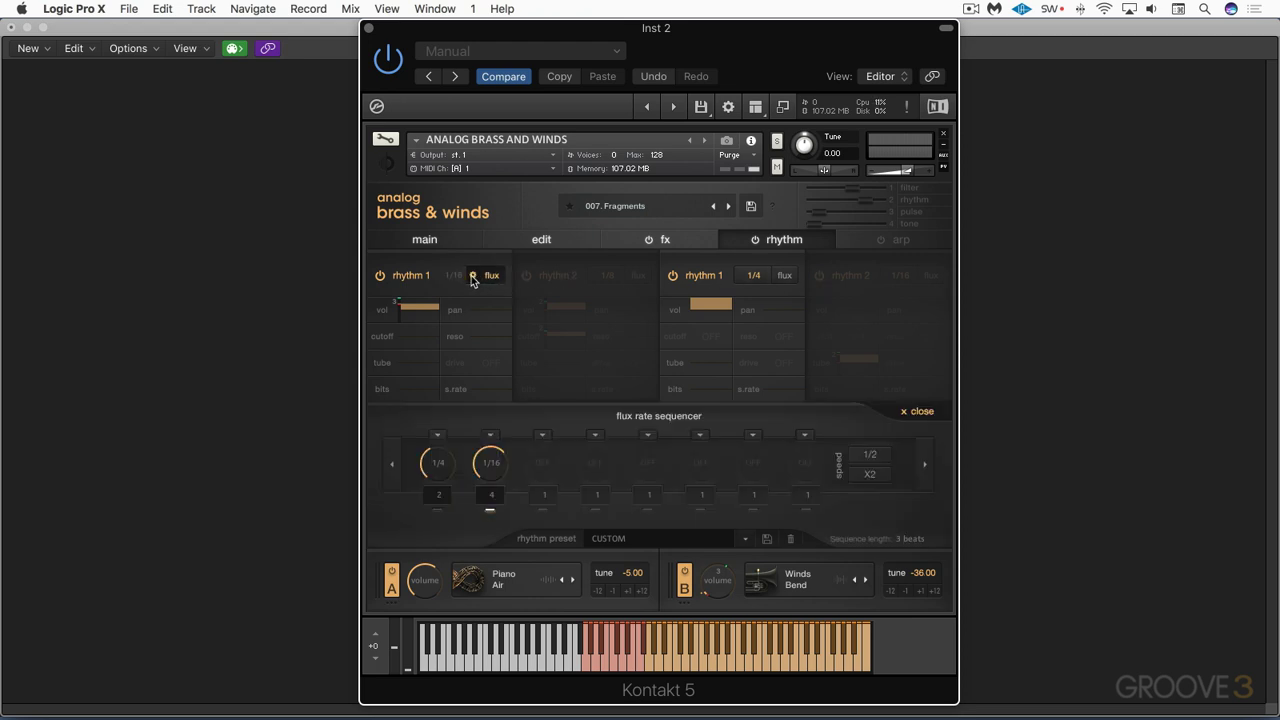
left_click(472, 275)
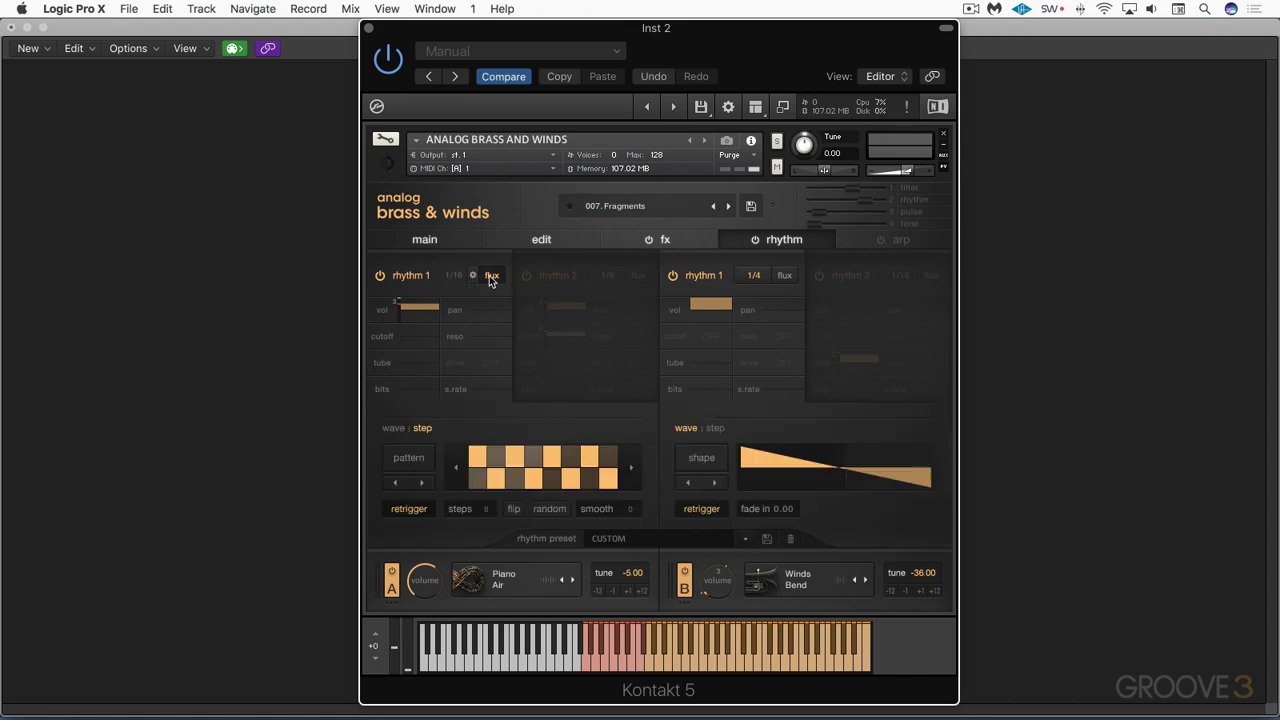
left_click(533, 478)
Turn the rhythm section off and back on, then enable the arpeggiator on the arp page
left_click(755, 240)
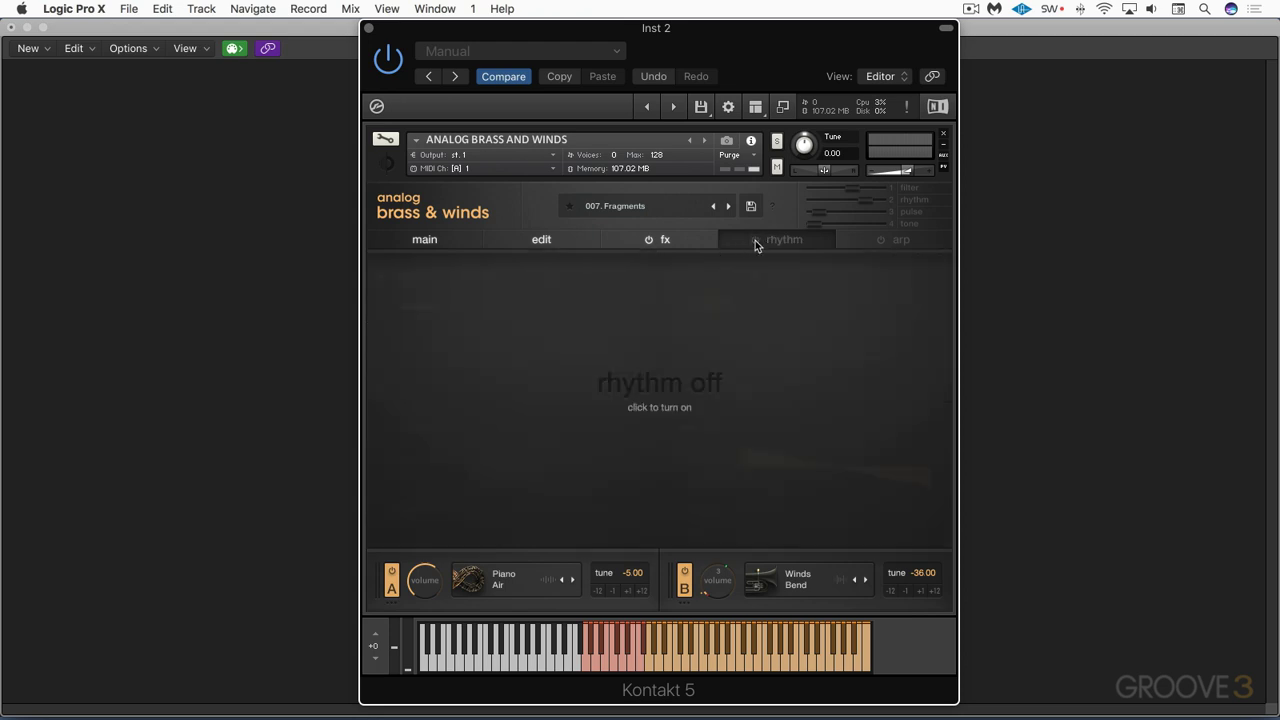
left_click(755, 240)
left_click(900, 240)
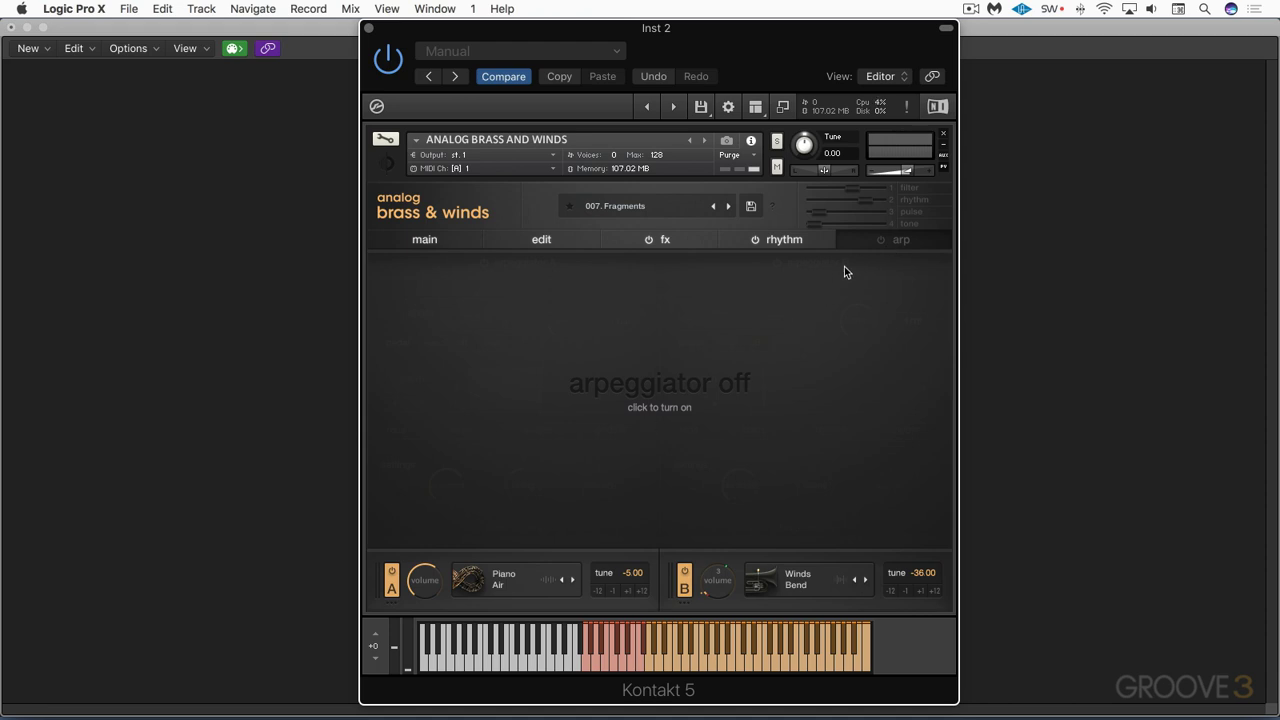
left_click(880, 239)
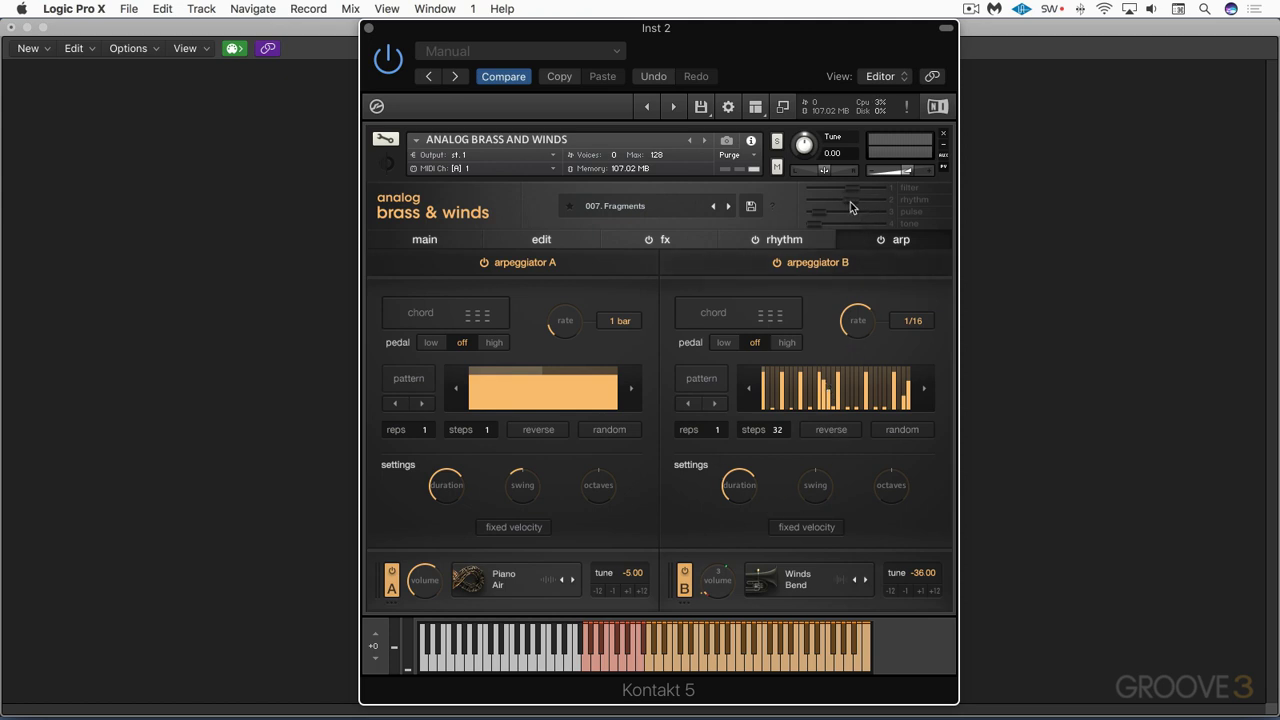
In the rhythm macro's edit mode, browse its name list and main-tab sends, then exit
left_click(912, 199)
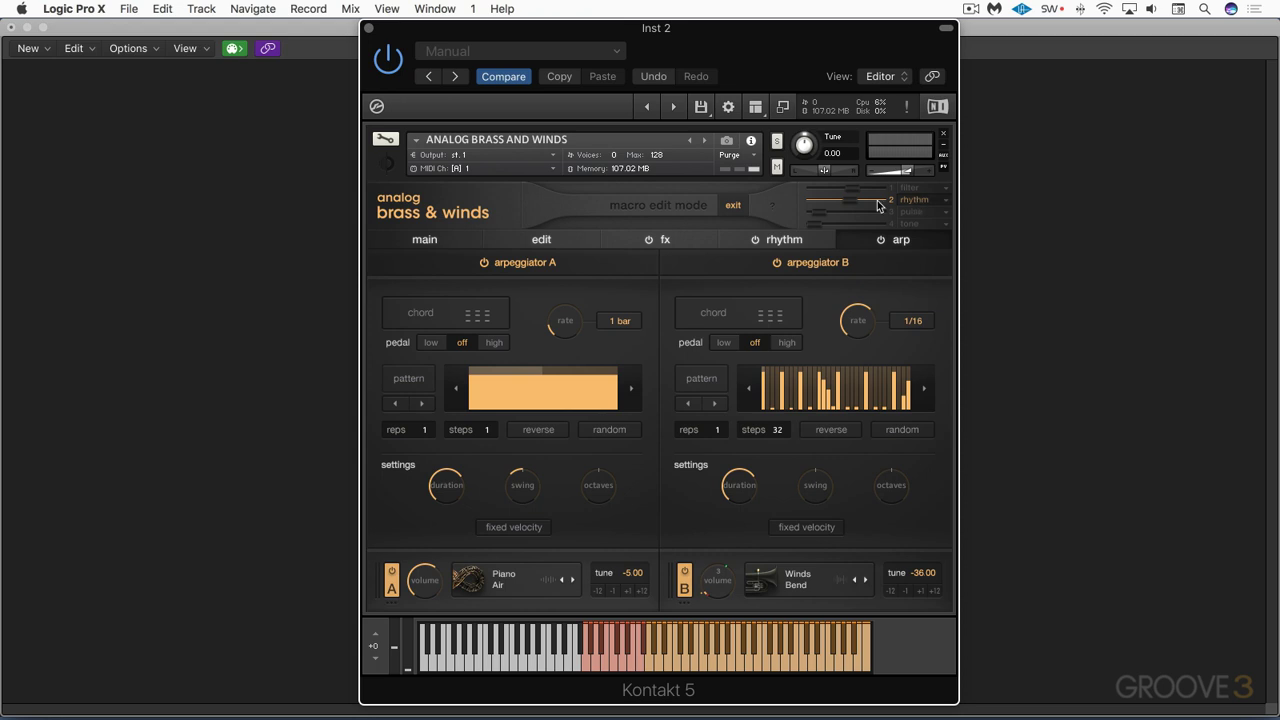
left_click(734, 205)
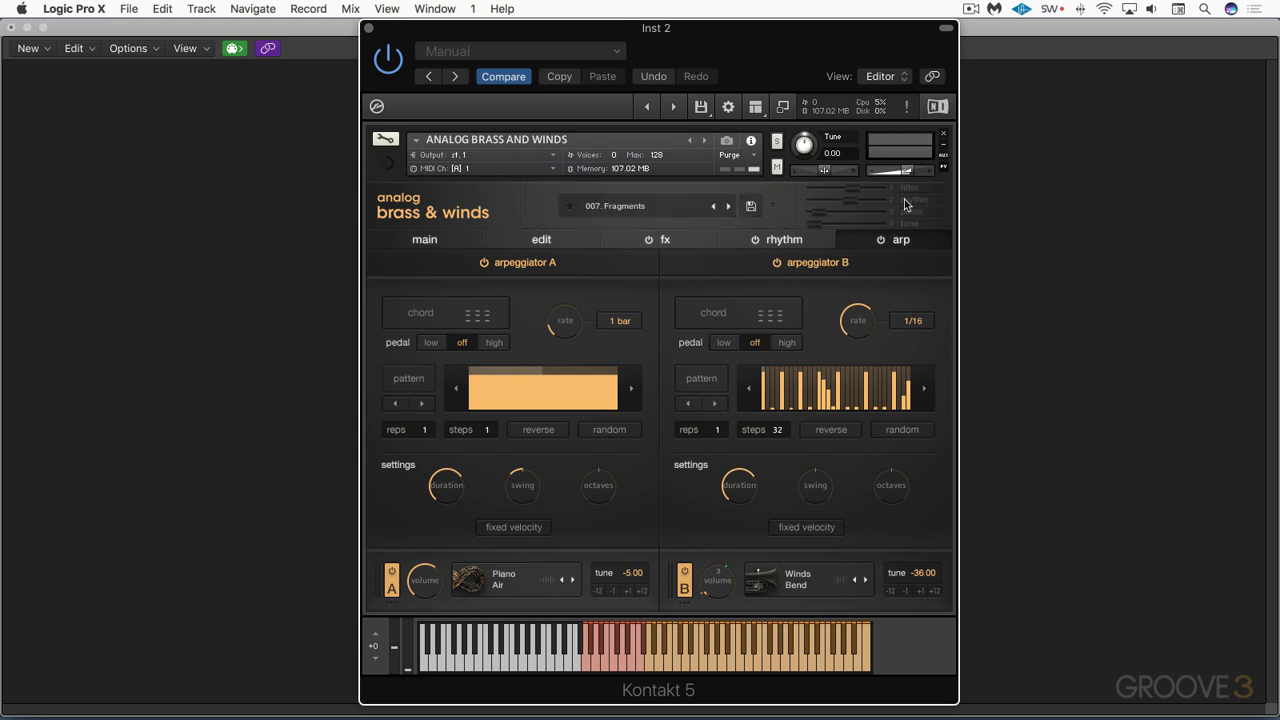
left_click(928, 200)
left_click(946, 200)
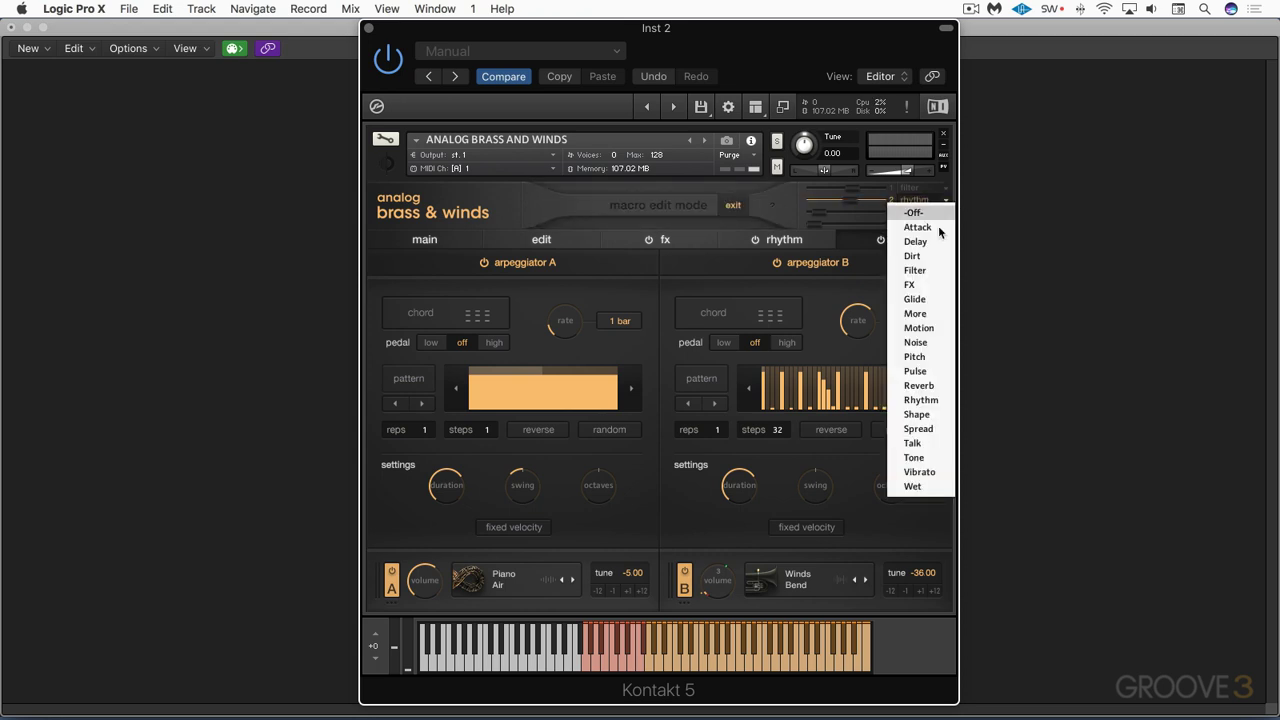
left_click(845, 206)
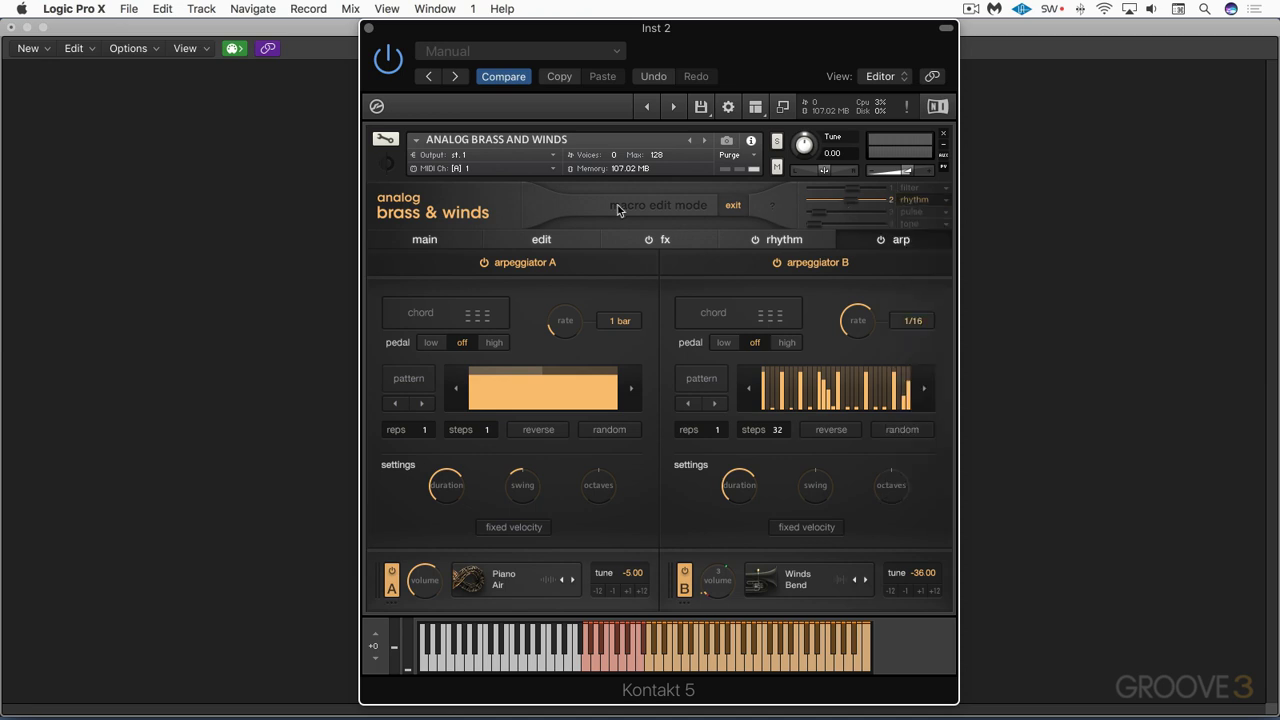
left_click(428, 239)
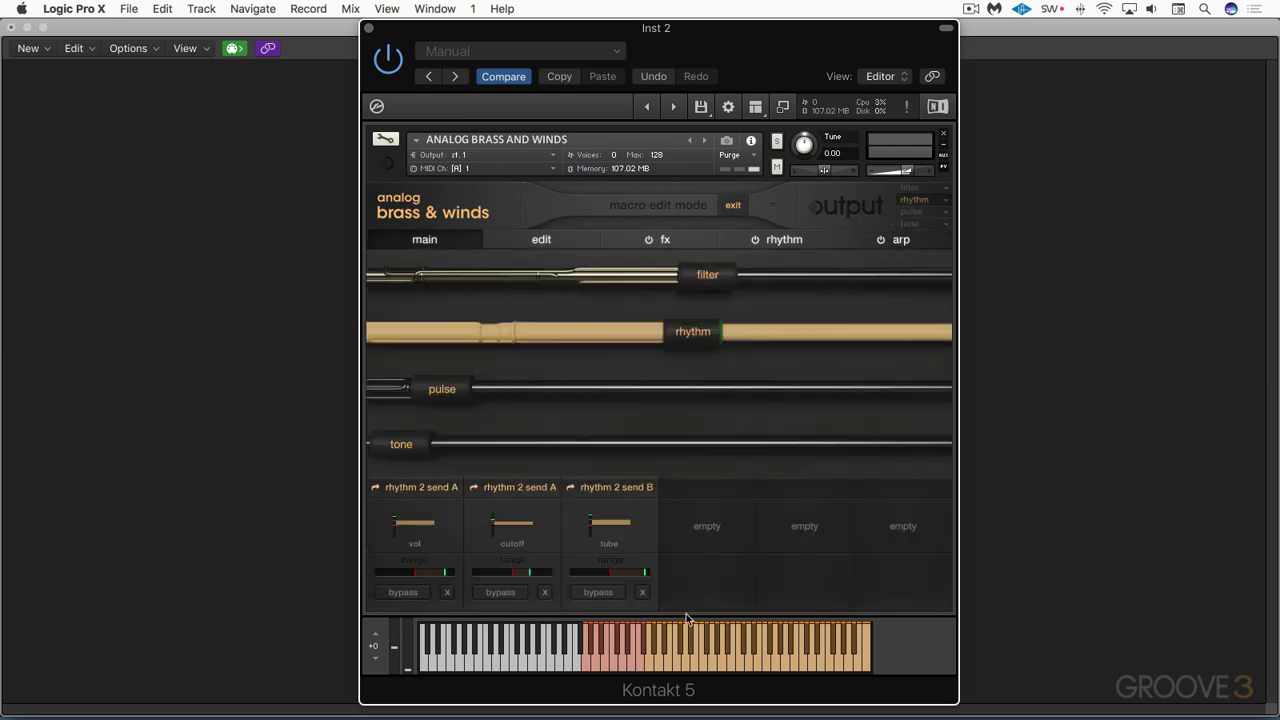
left_click(734, 206)
Check the rhythm page's Learn MIDI CC# Automation option on a volume bar, then return to the main page showing Piano Air and Winds Bend waveforms
left_click(772, 240)
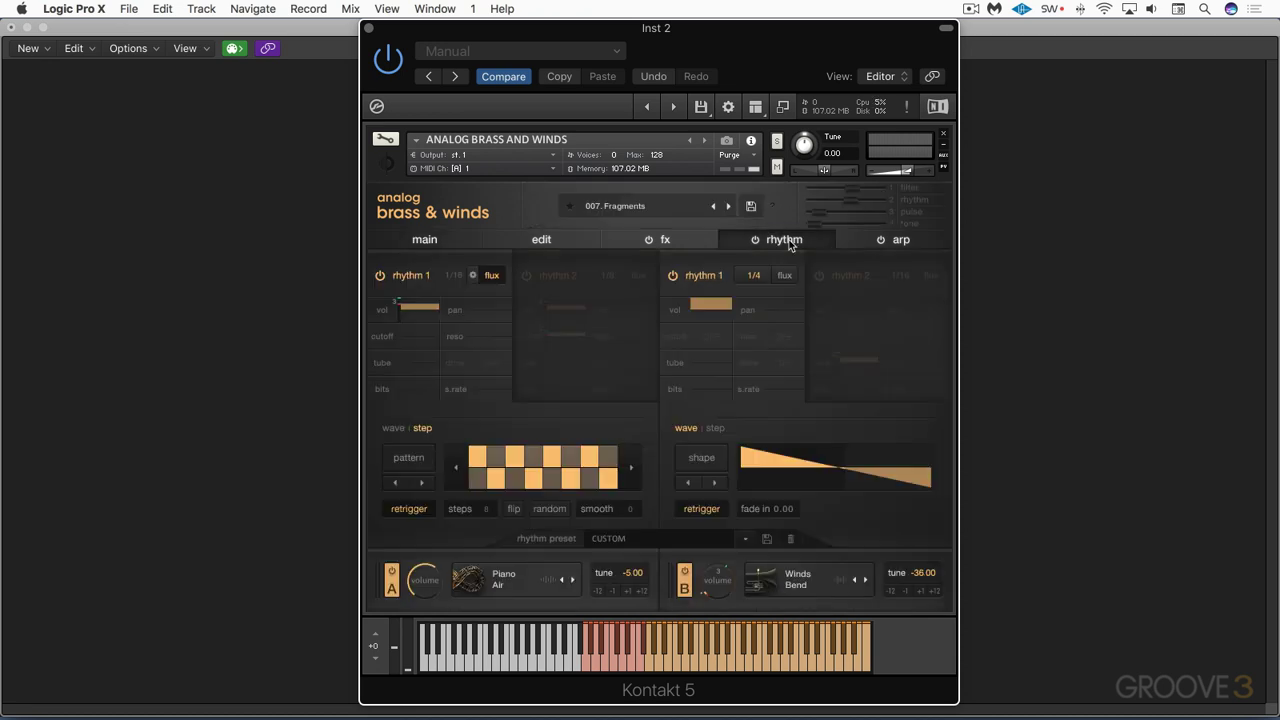
right_click(714, 307)
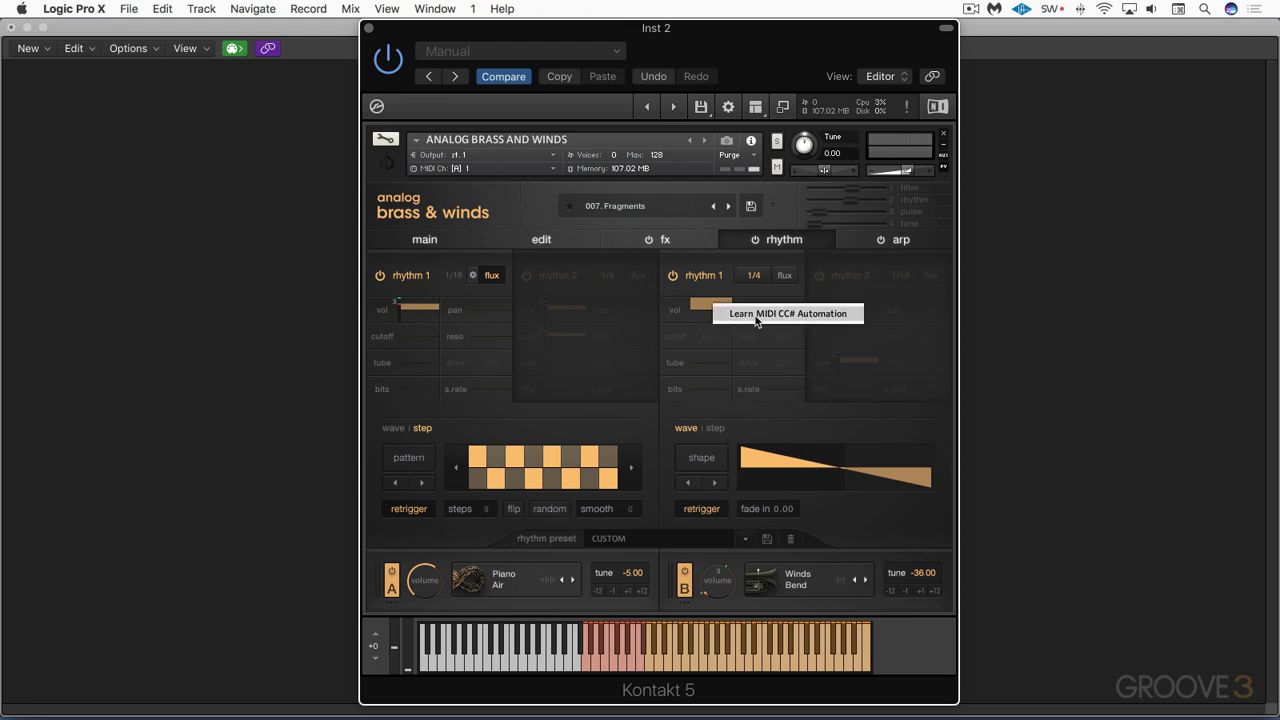
left_click(732, 293)
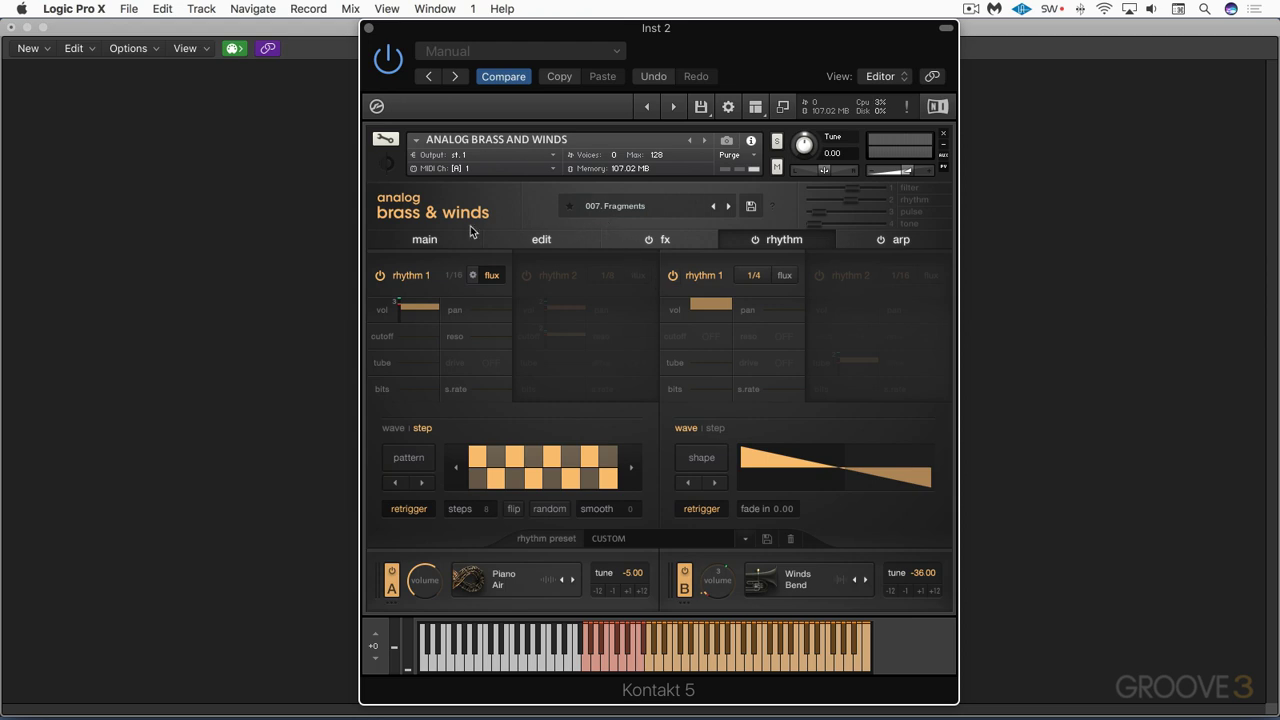
left_click(443, 242)
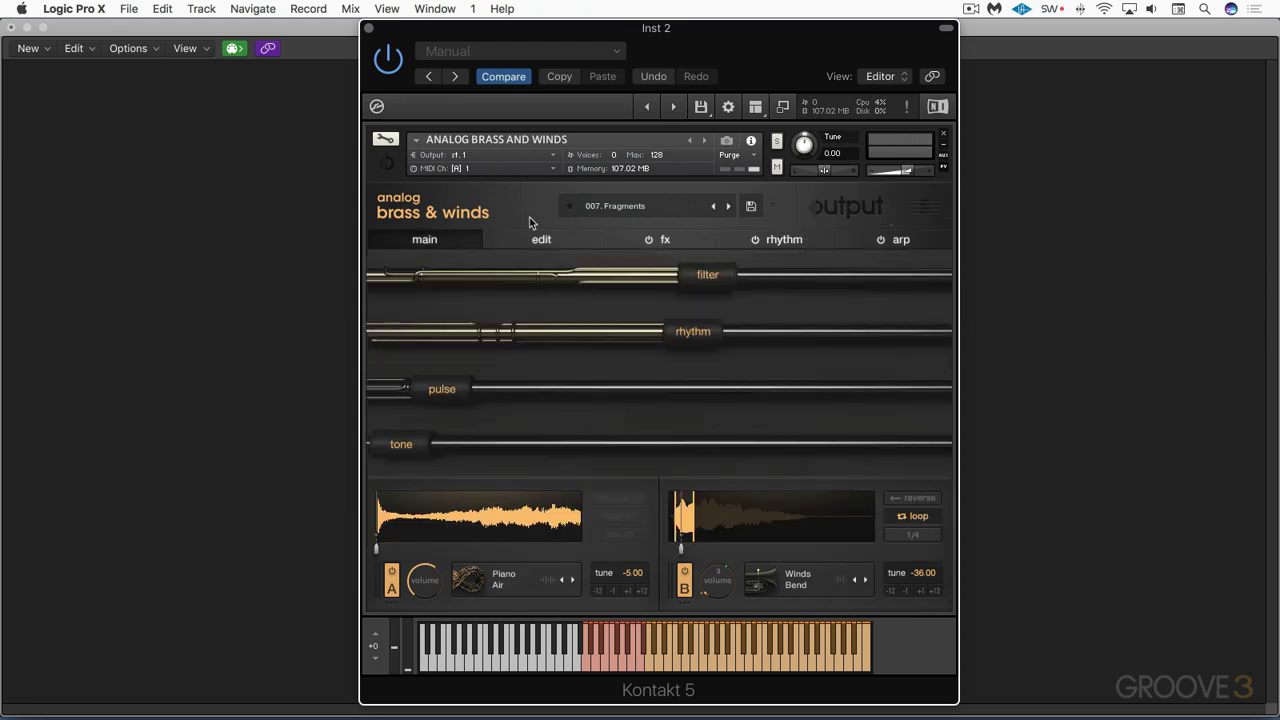